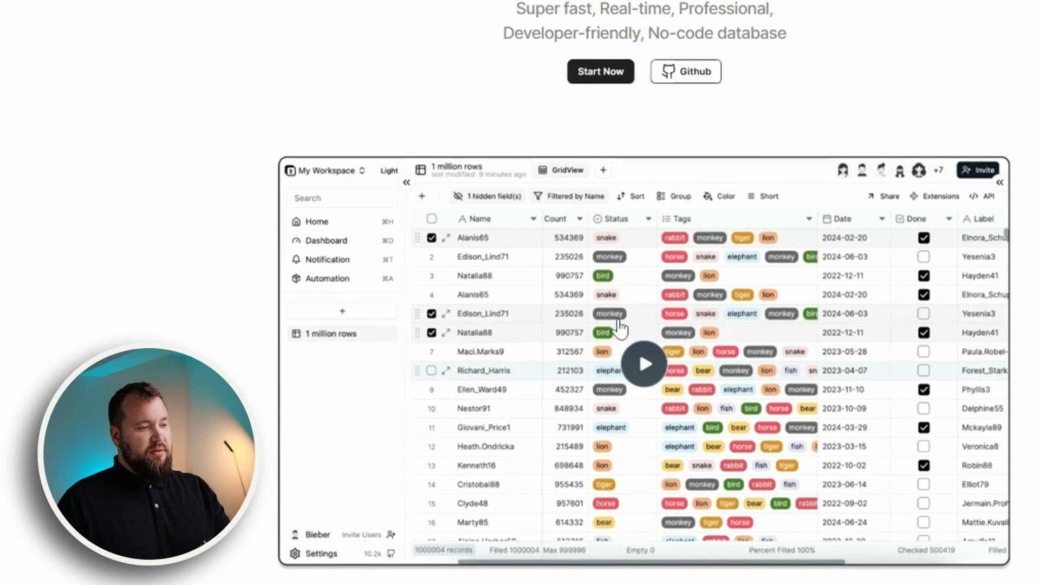
# Look through the Teable landing page's product preview, feature cards, integrations and testimonials.
pyautogui.scroll(-8, 659, 320)
pyautogui.scroll(-3, 985, 275)
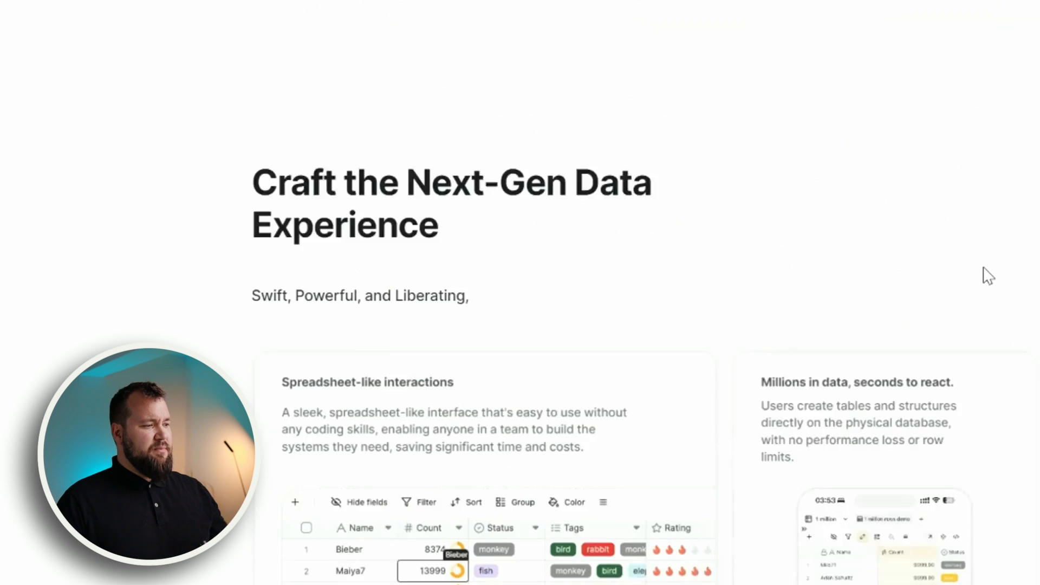
pyautogui.scroll(11, 399, 340)
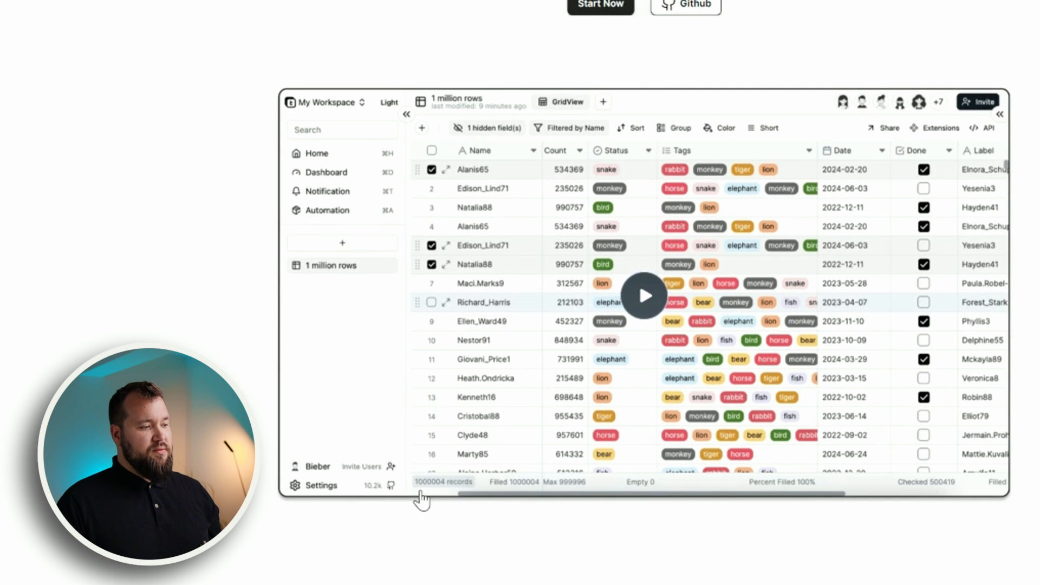
pyautogui.scroll(-10, 541, 537)
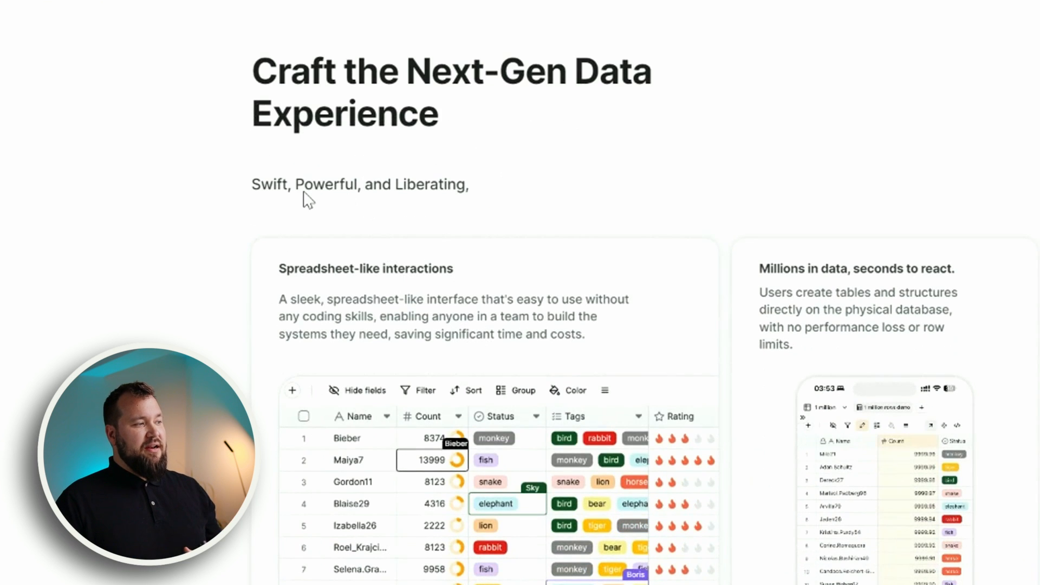
pyautogui.click(298, 93)
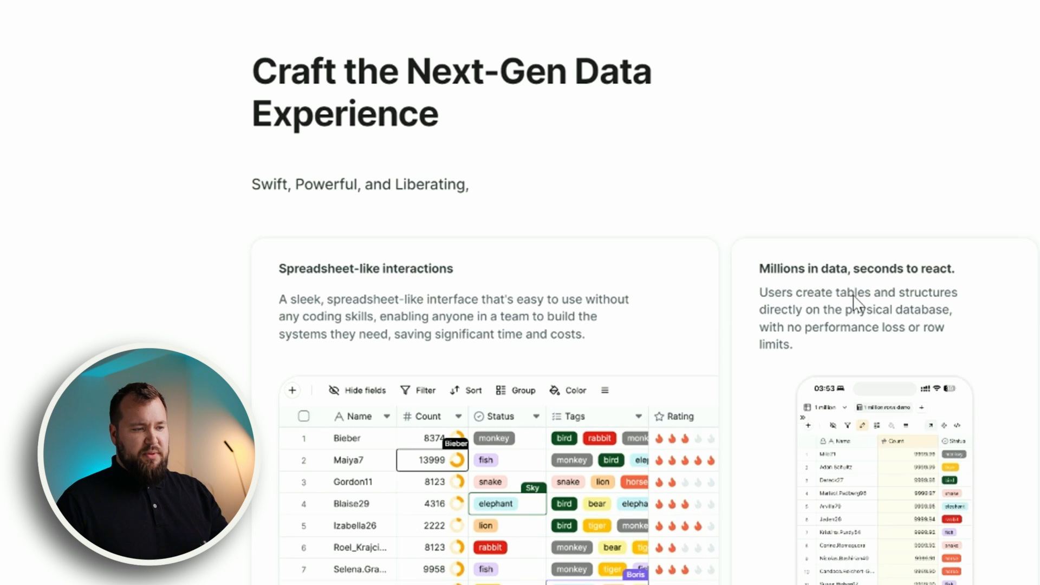
pyautogui.scroll(-10, 854, 300)
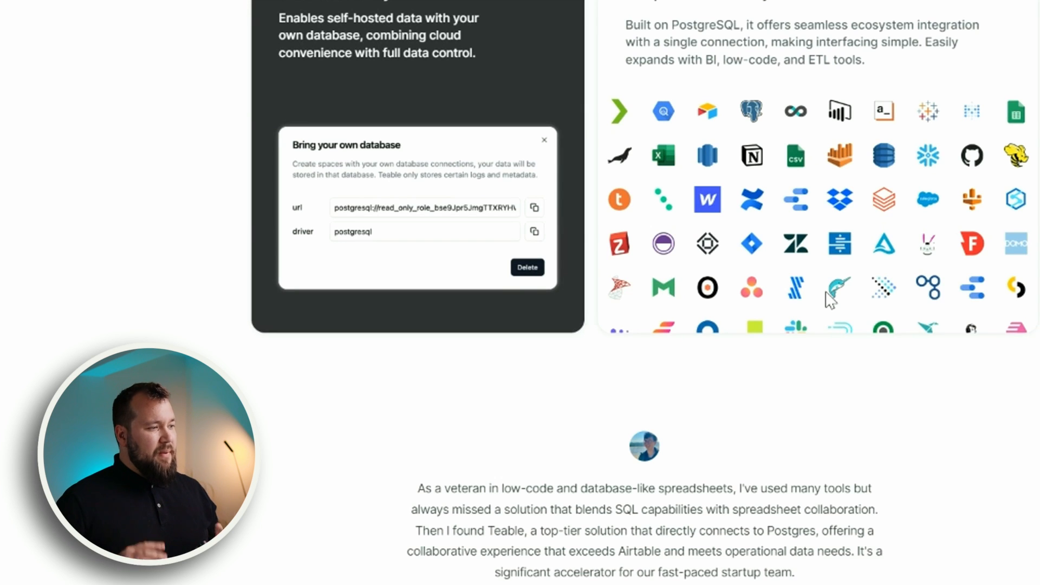
pyautogui.scroll(-10, 829, 300)
pyautogui.scroll(-10, 867, 271)
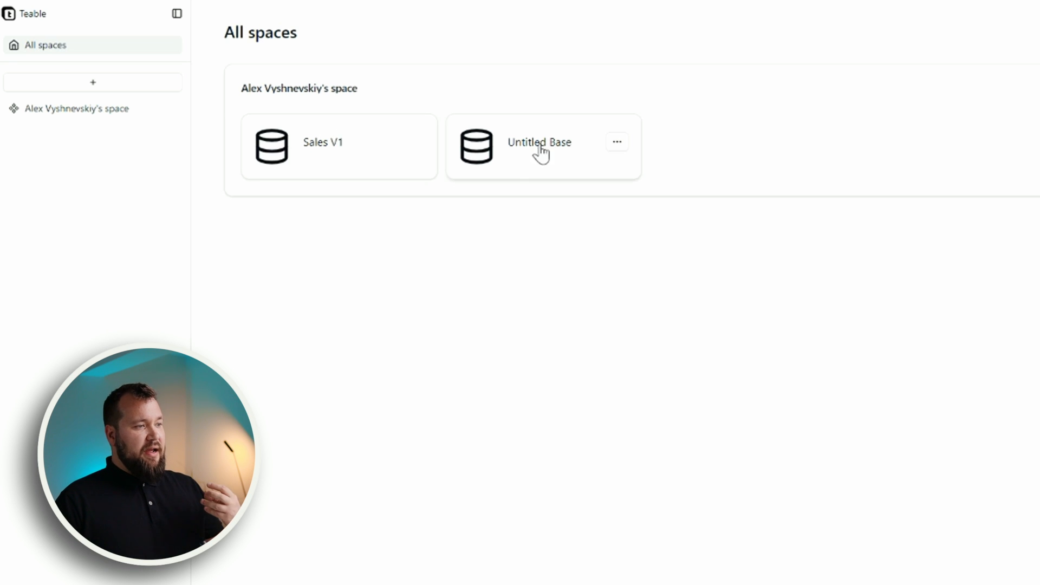
# Open the Sales V1 base and view the expanded record of product V in the Products table.
pyautogui.click(326, 148)
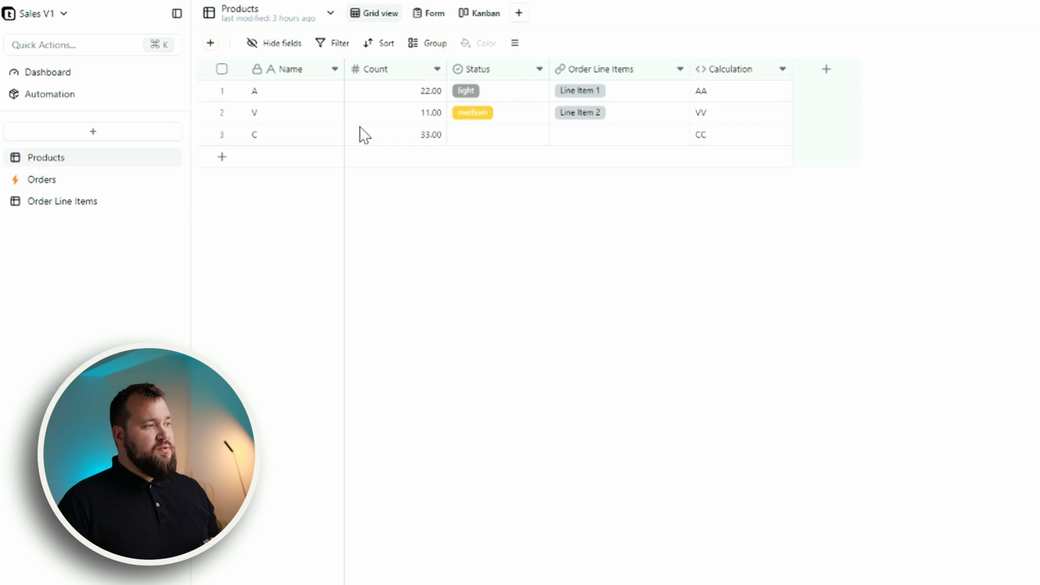
pyautogui.click(238, 114)
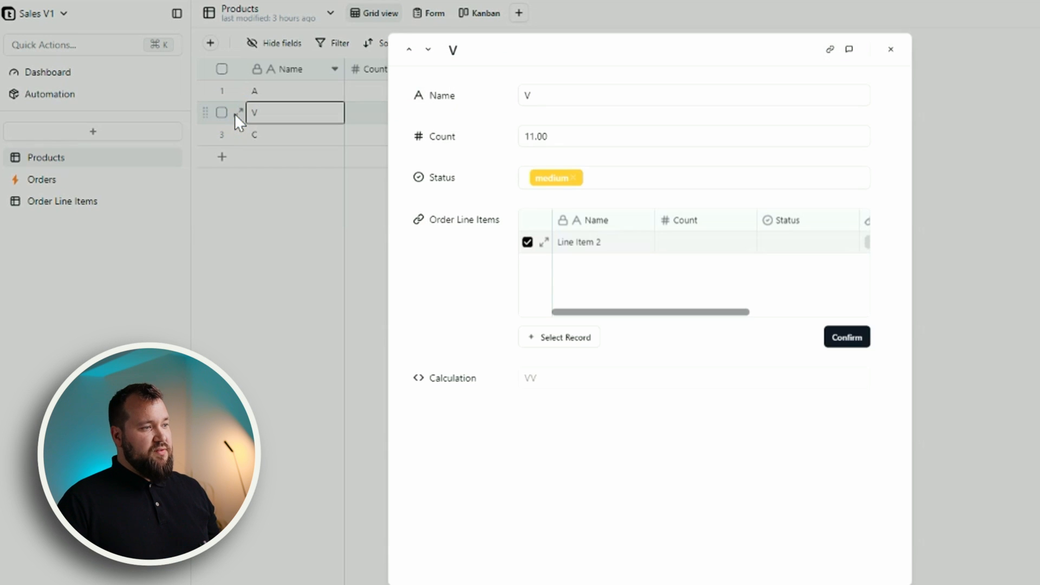
pyautogui.click(997, 244)
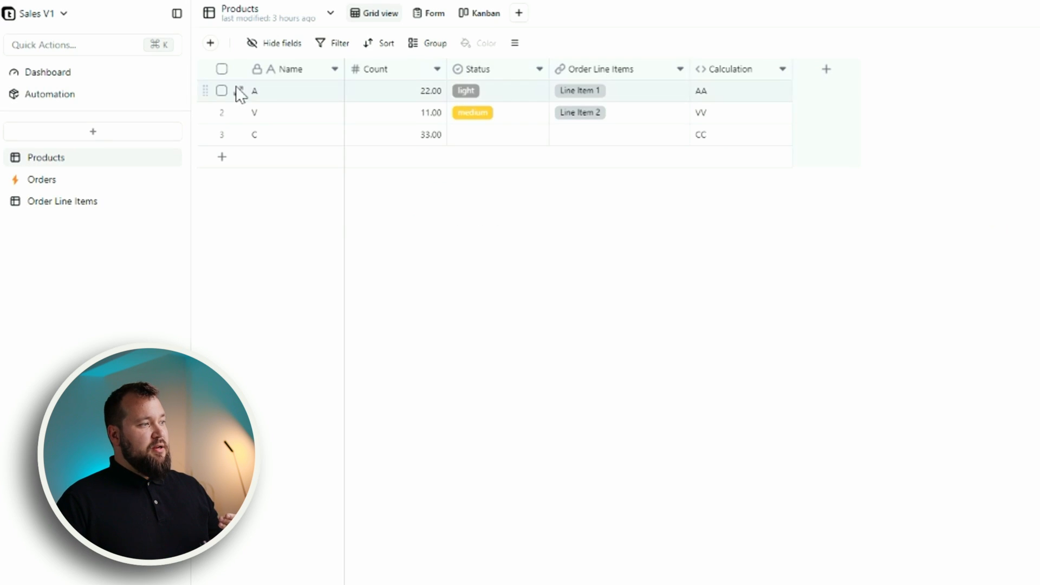
pyautogui.click(237, 114)
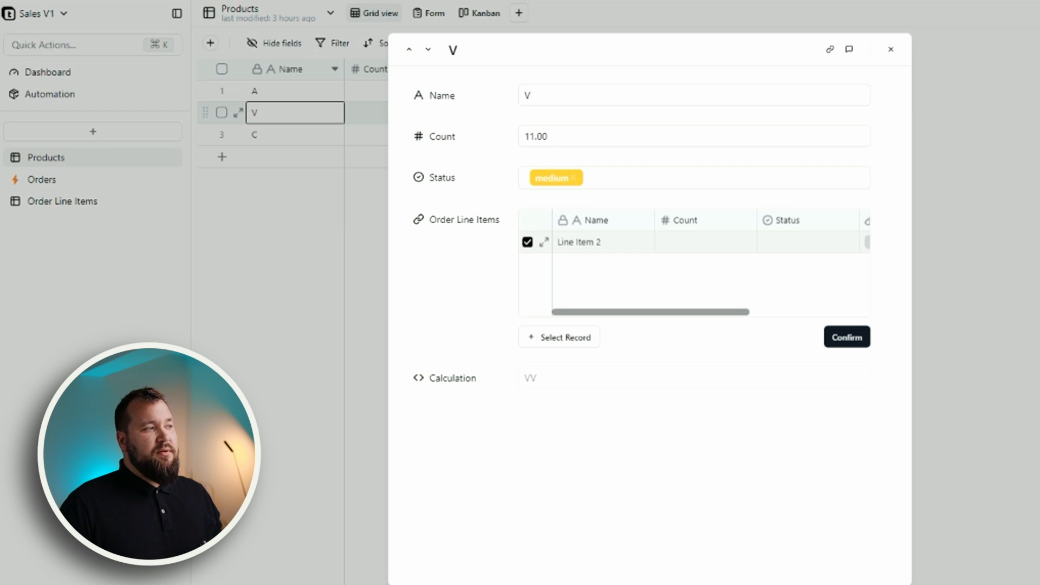
pyautogui.click(375, 292)
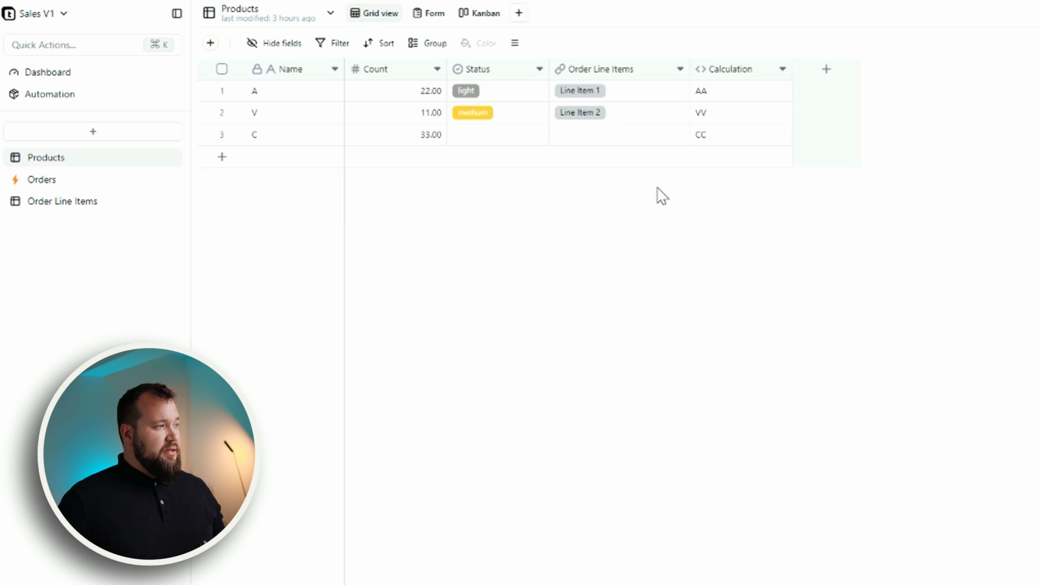
# Collapse the base's sidebar and expand it again.
pyautogui.click(175, 14)
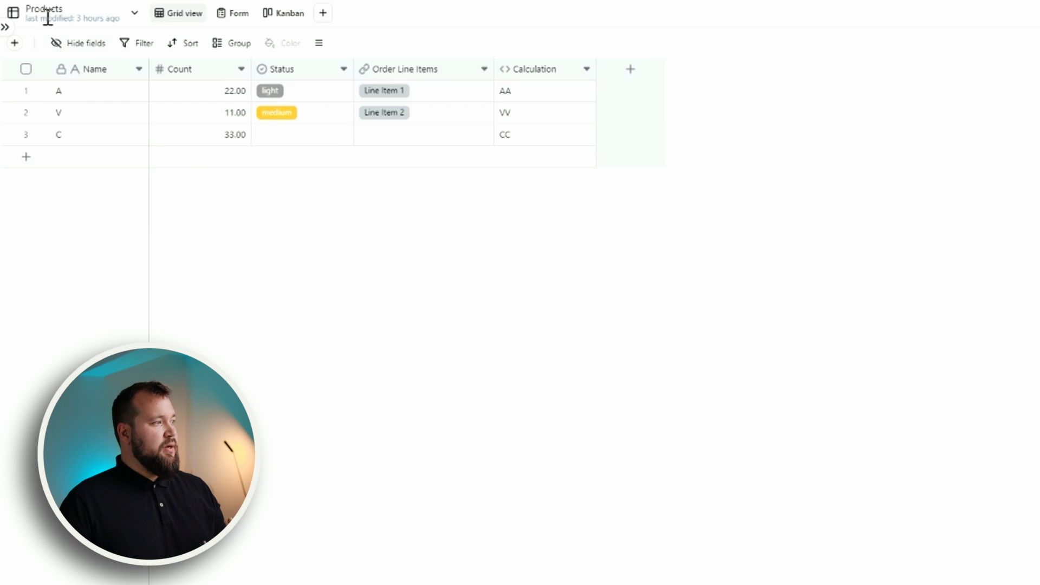
pyautogui.click(5, 27)
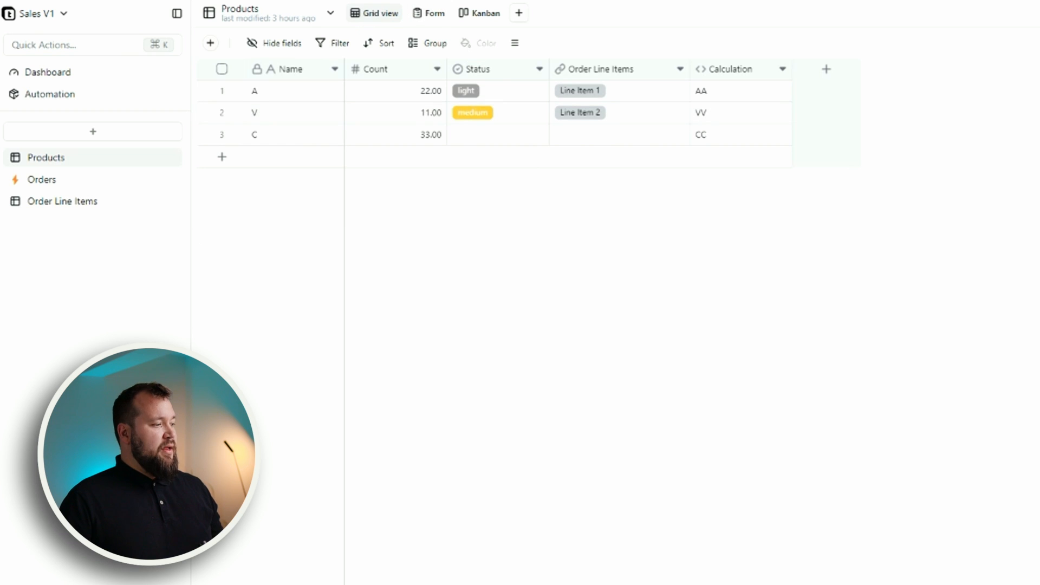
# Try the Dark theme in the personal settings, return to the Light theme and close the settings.
pyautogui.click(100, 581)
pyautogui.click(65, 513)
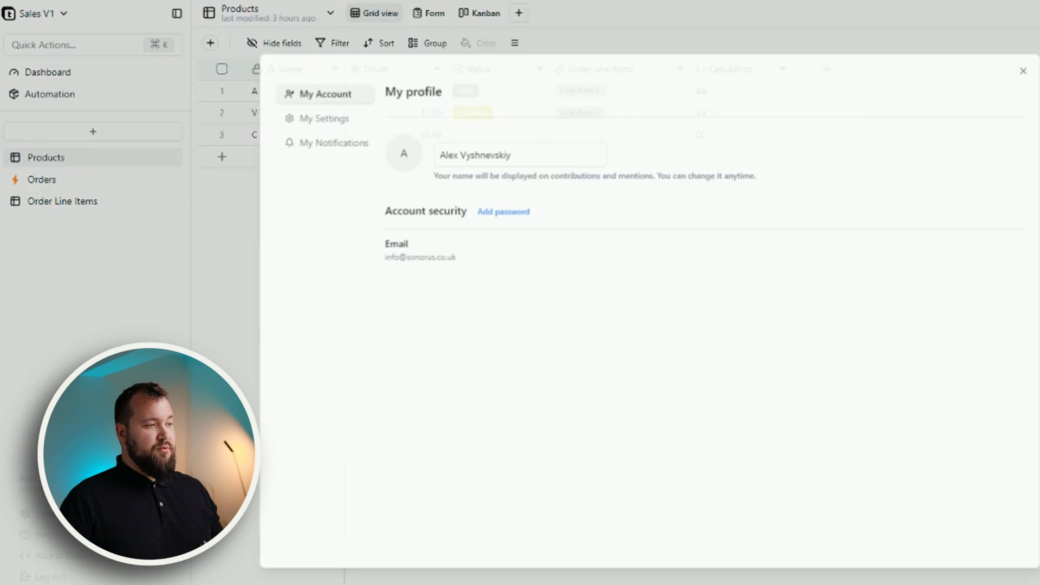
pyautogui.click(327, 117)
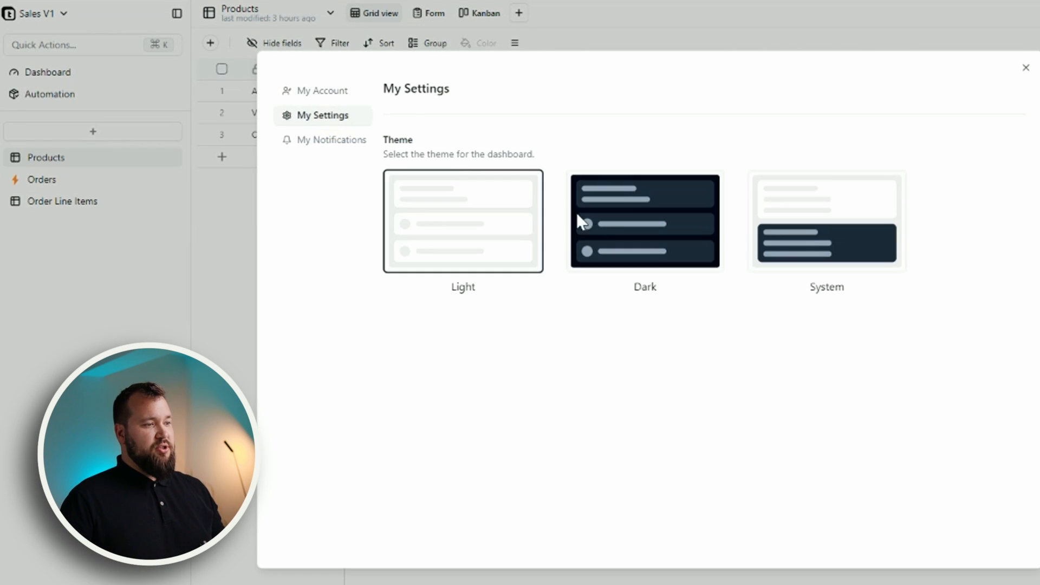
pyautogui.click(645, 239)
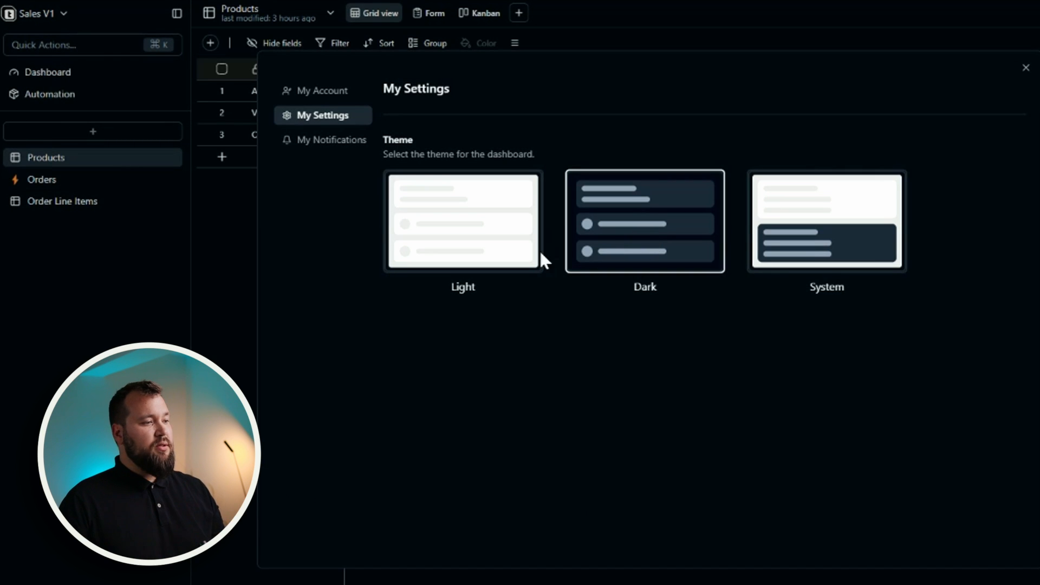
pyautogui.click(539, 250)
pyautogui.click(1026, 68)
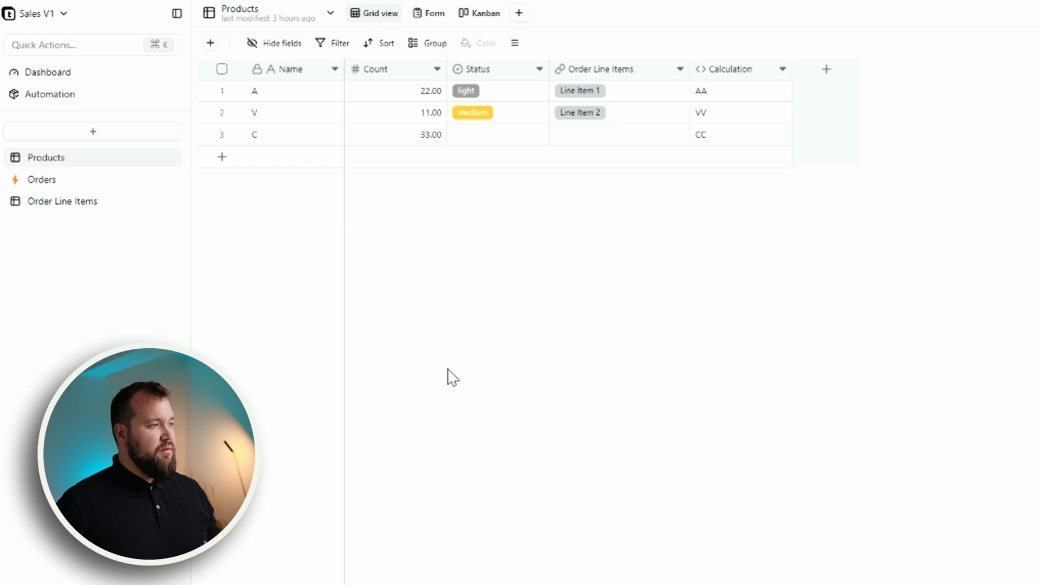
# Examine the records and linked fields of the Orders, Order Line Items and Products tables.
pyautogui.click(39, 181)
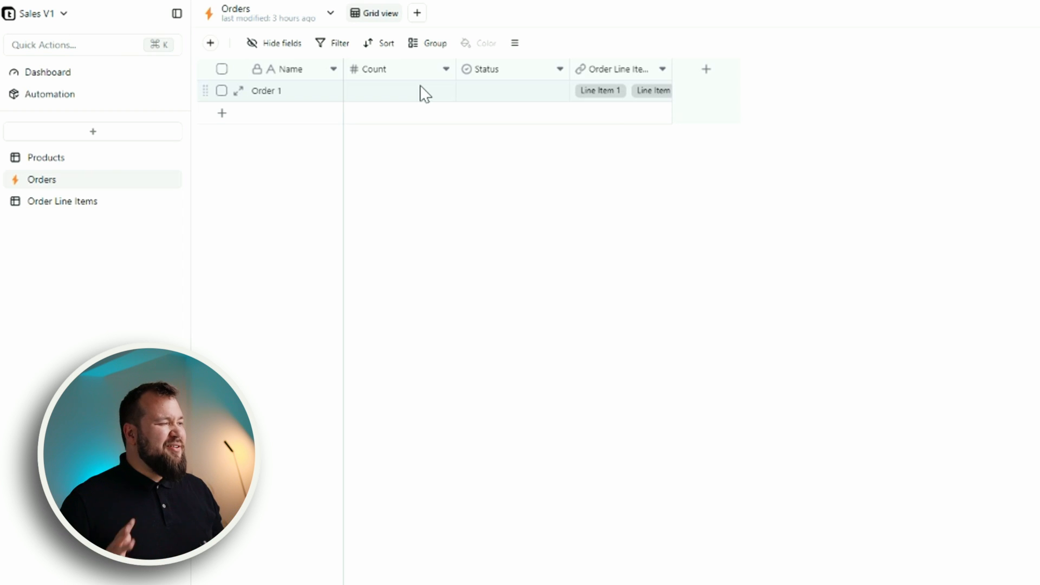
pyautogui.click(91, 207)
pyautogui.click(96, 183)
pyautogui.click(95, 202)
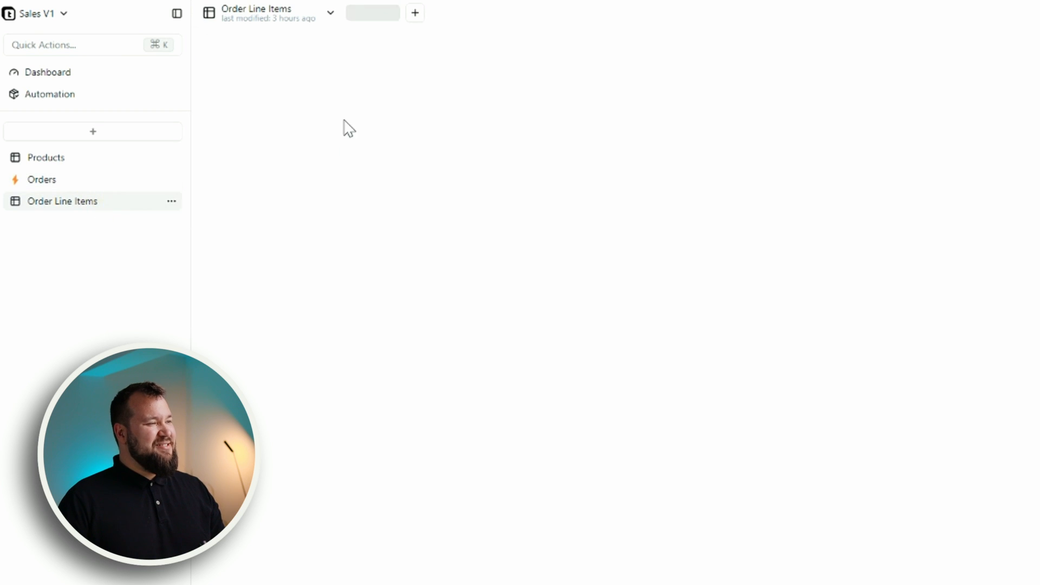
pyautogui.click(69, 179)
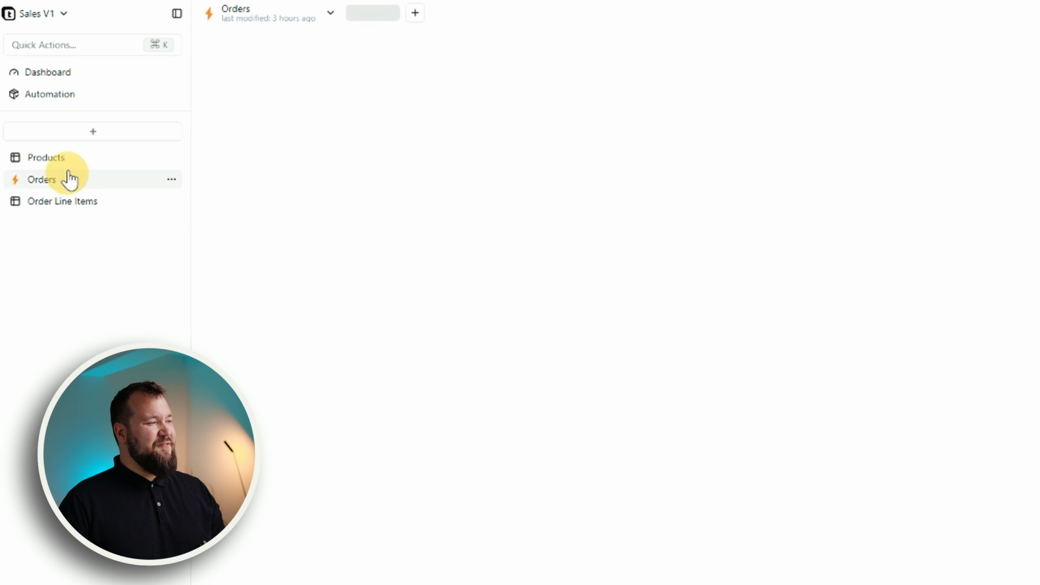
pyautogui.click(69, 162)
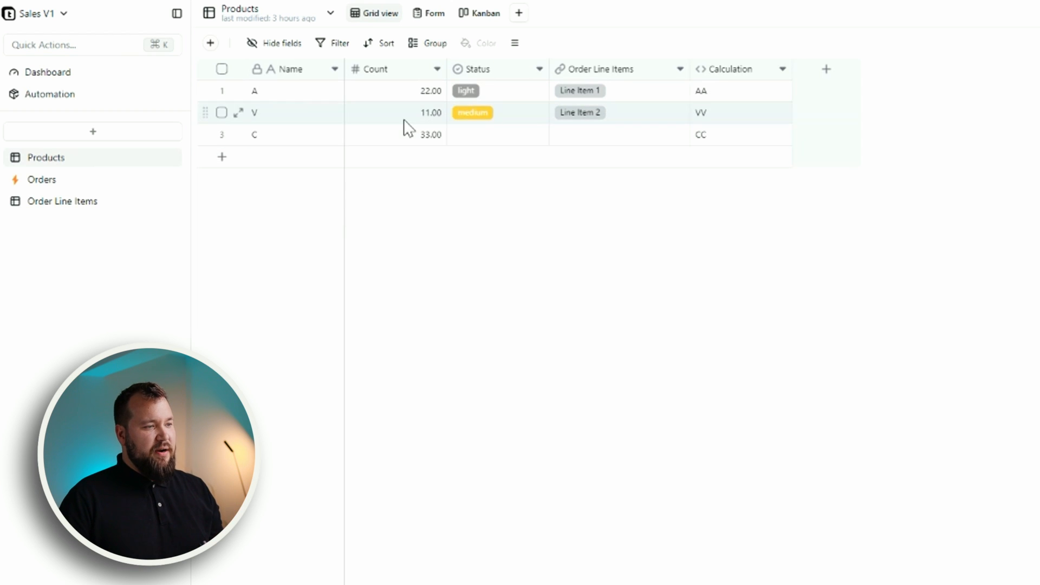
pyautogui.click(82, 184)
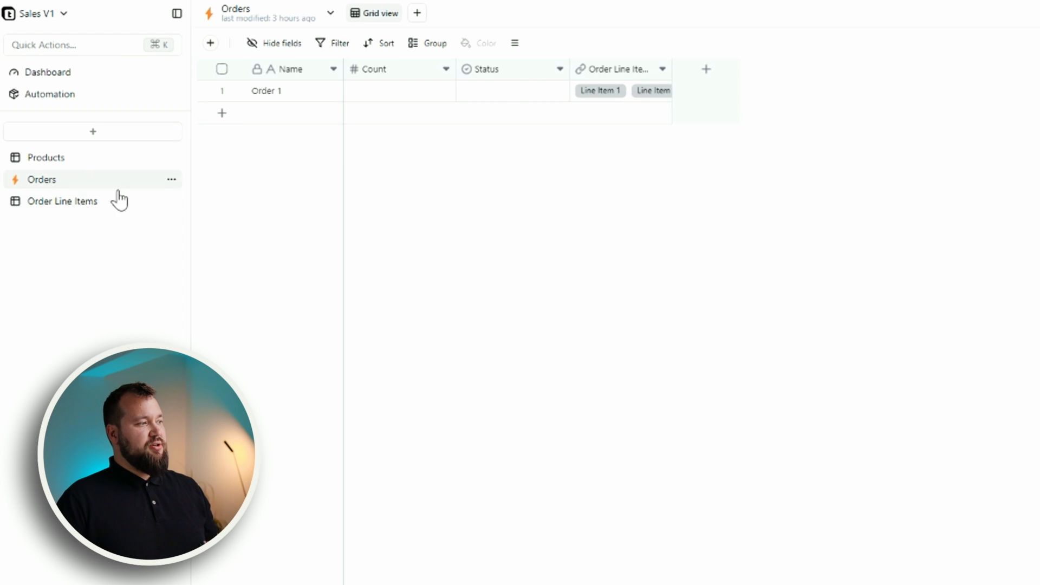
pyautogui.click(96, 202)
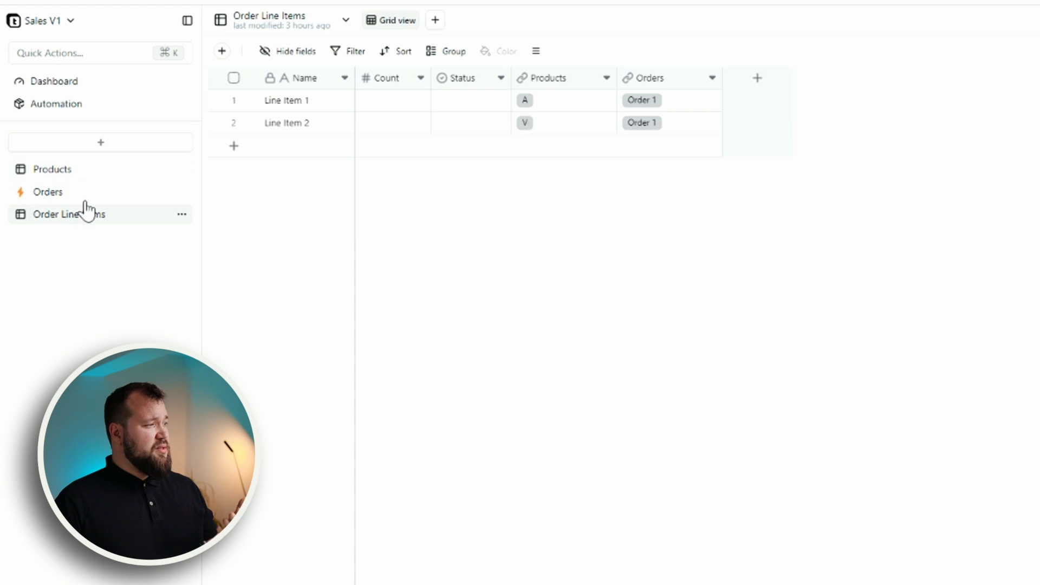
# Create a blank table in the Sales V1 base and rename it Clients.
pyautogui.click(136, 153)
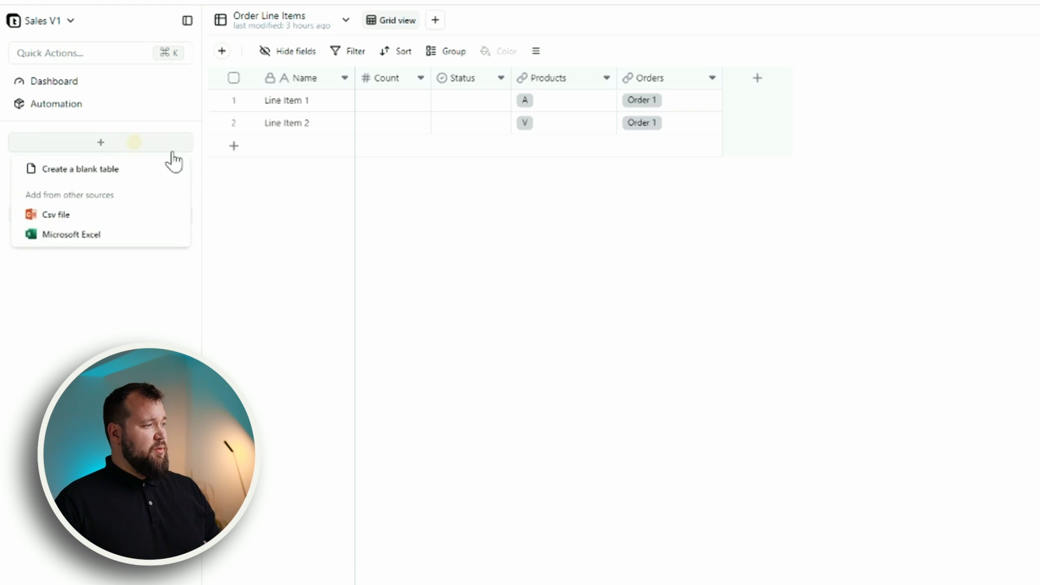
pyautogui.click(108, 166)
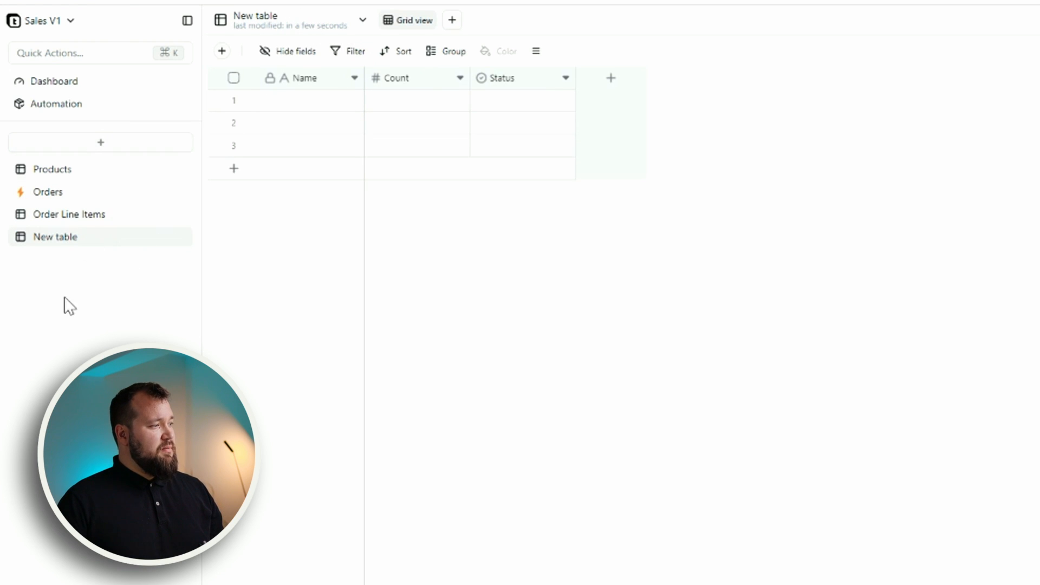
pyautogui.doubleClick(268, 18)
pyautogui.write('c')
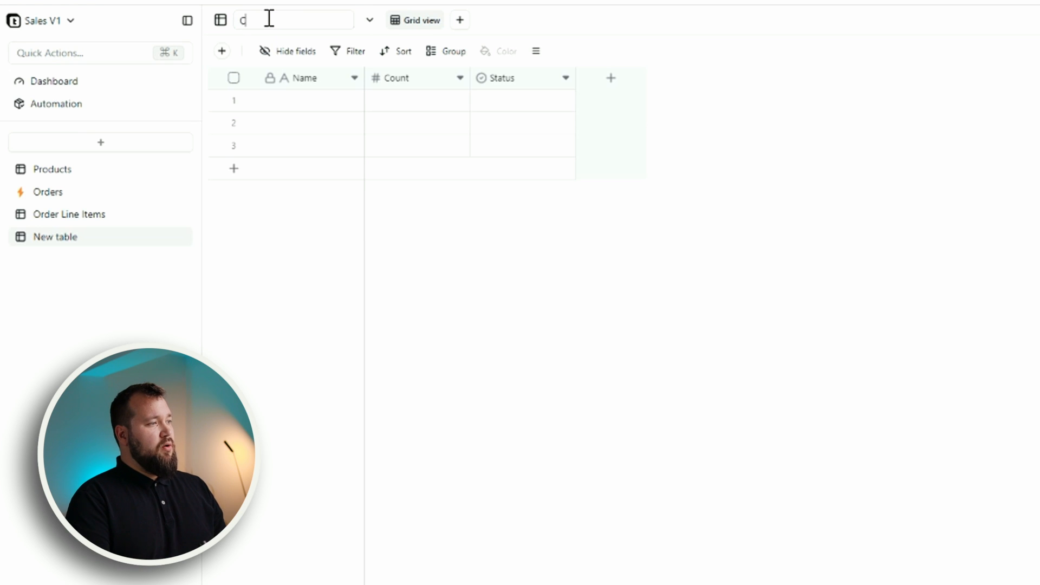
pyautogui.press('Return')
# Enter a client's full name in the Name field of the first Clients record.
pyautogui.click(318, 101)
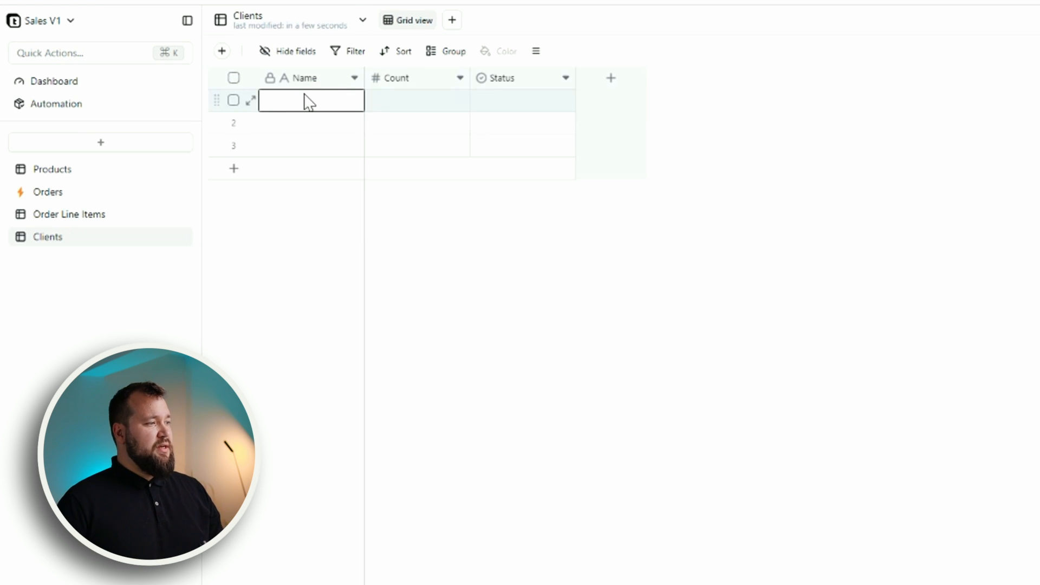
pyautogui.write('Joe')
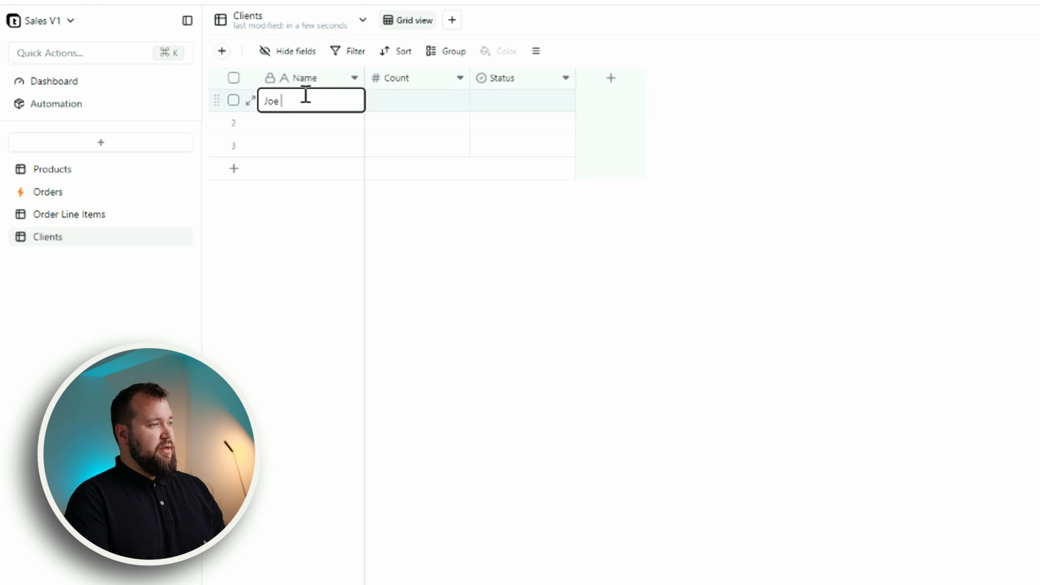
pyautogui.click(640, 260)
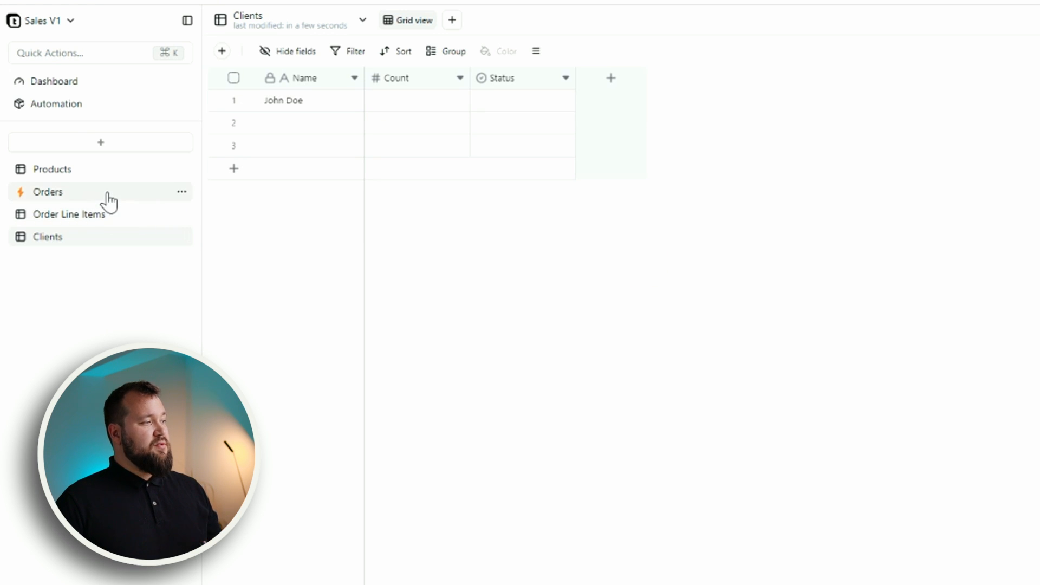
# Start a new field in the Clients table named Orders with the type Link.
pyautogui.click(611, 77)
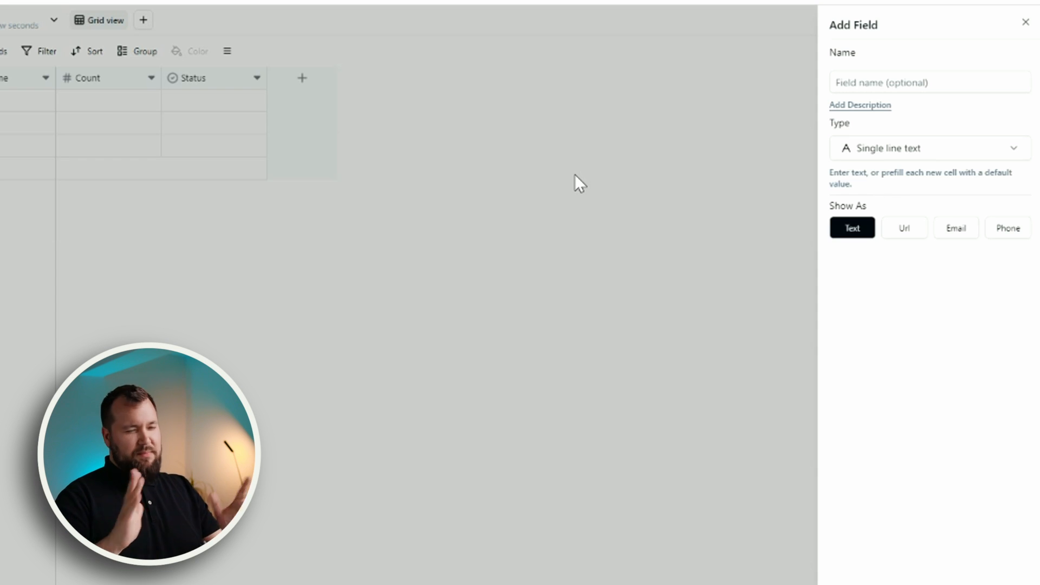
pyautogui.click(902, 76)
pyautogui.write('Orders')
pyautogui.click(959, 195)
pyautogui.click(924, 152)
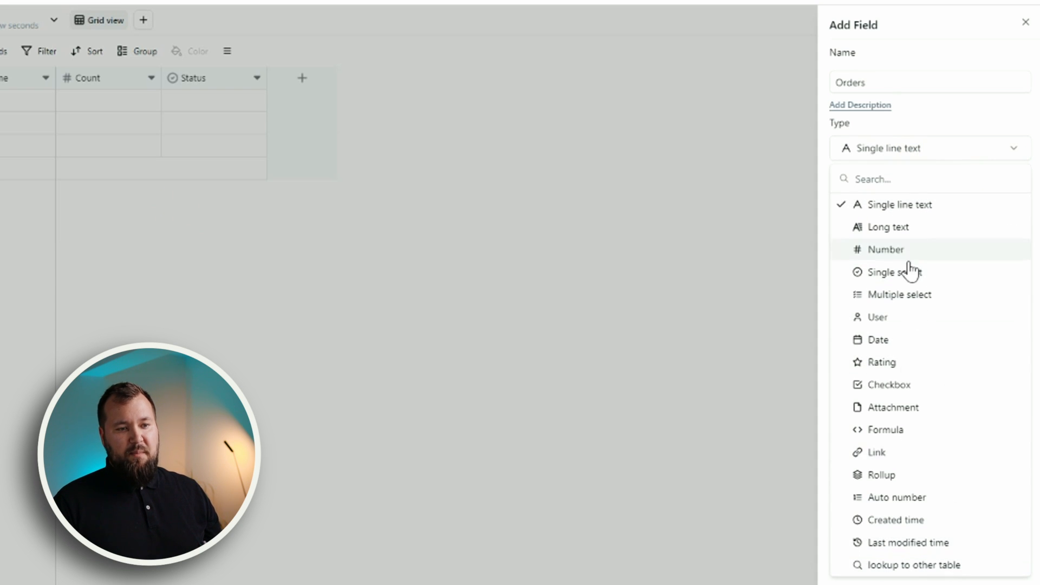
pyautogui.click(927, 457)
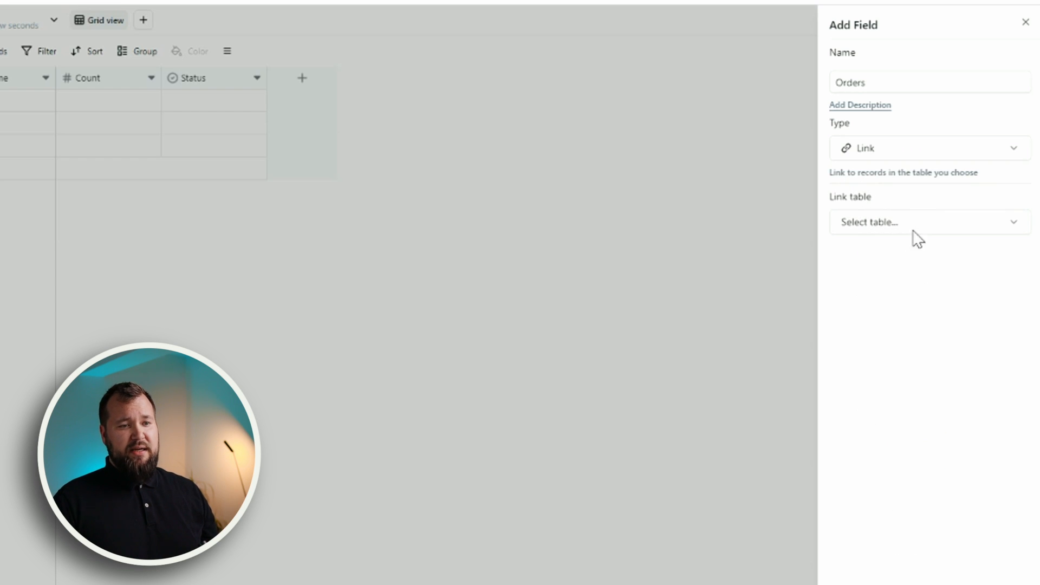
# Link the Orders field to the Orders table, allowing multiple linked records but no symmetric linking to multiple records, and create it.
pyautogui.click(887, 230)
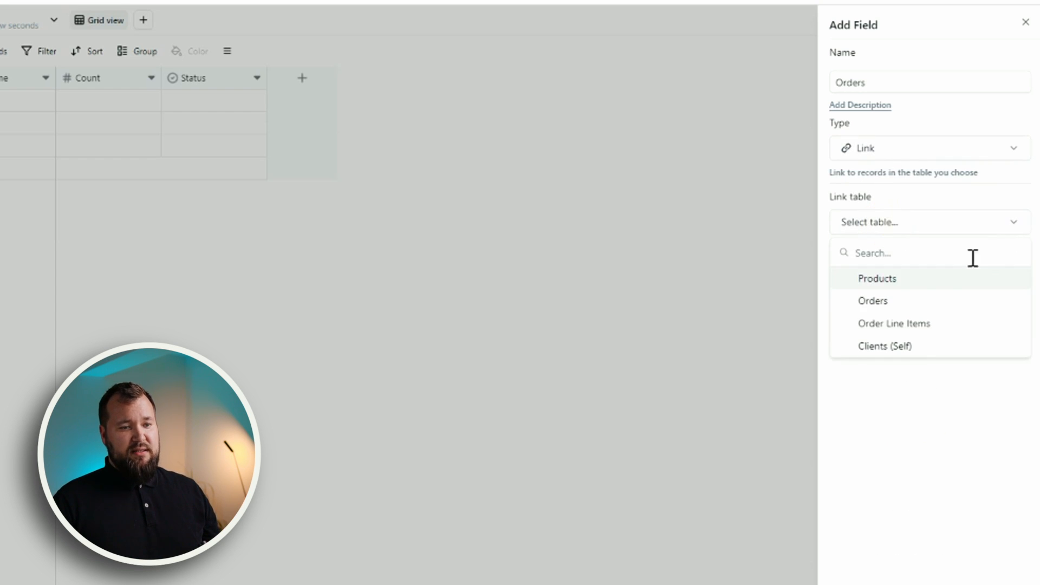
pyautogui.click(921, 301)
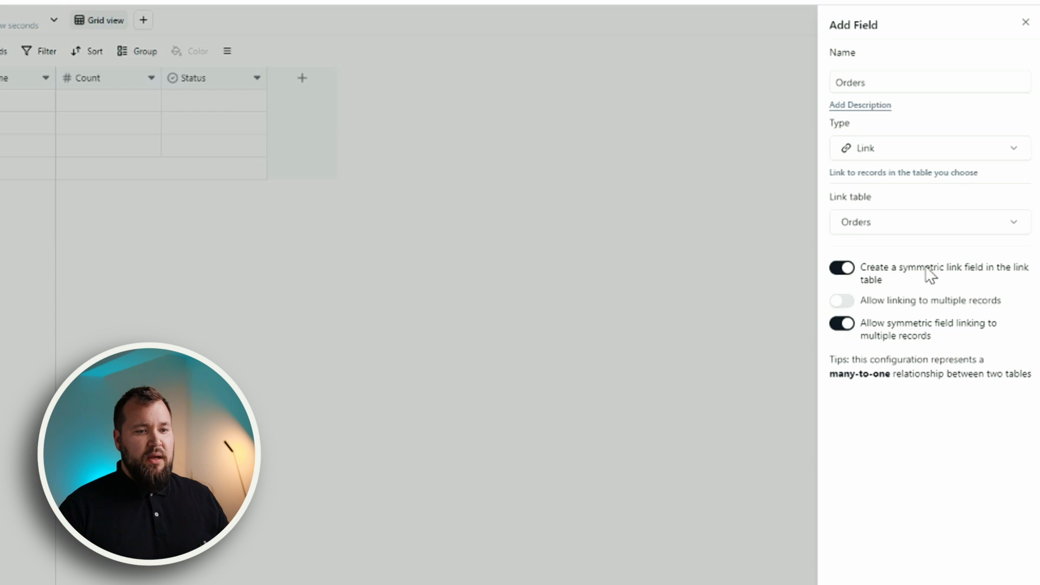
pyautogui.click(960, 301)
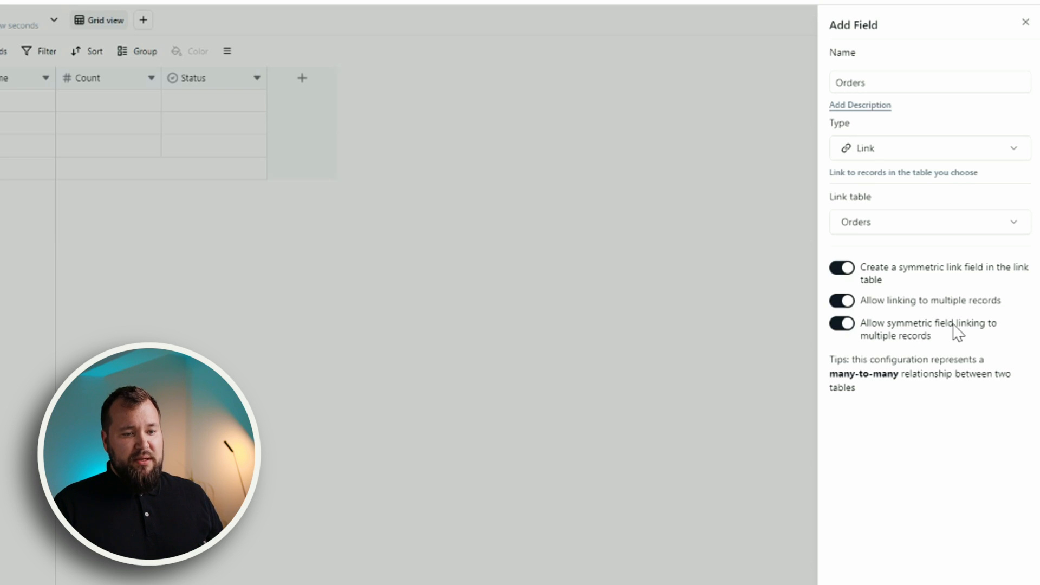
pyautogui.click(843, 325)
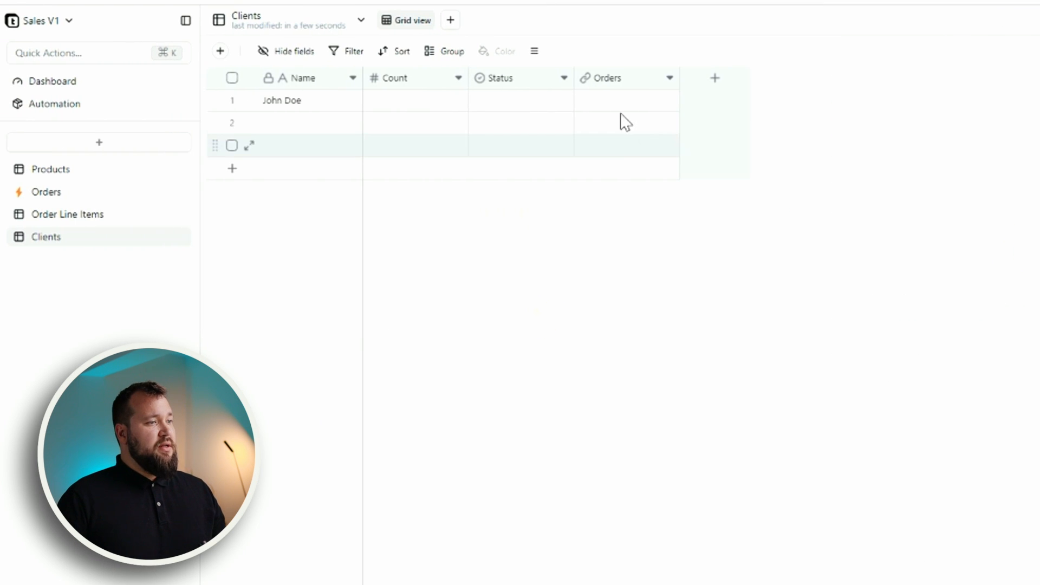
# Link the Order 1 record in the Orders field of the first client record.
pyautogui.click(607, 104)
pyautogui.click(595, 103)
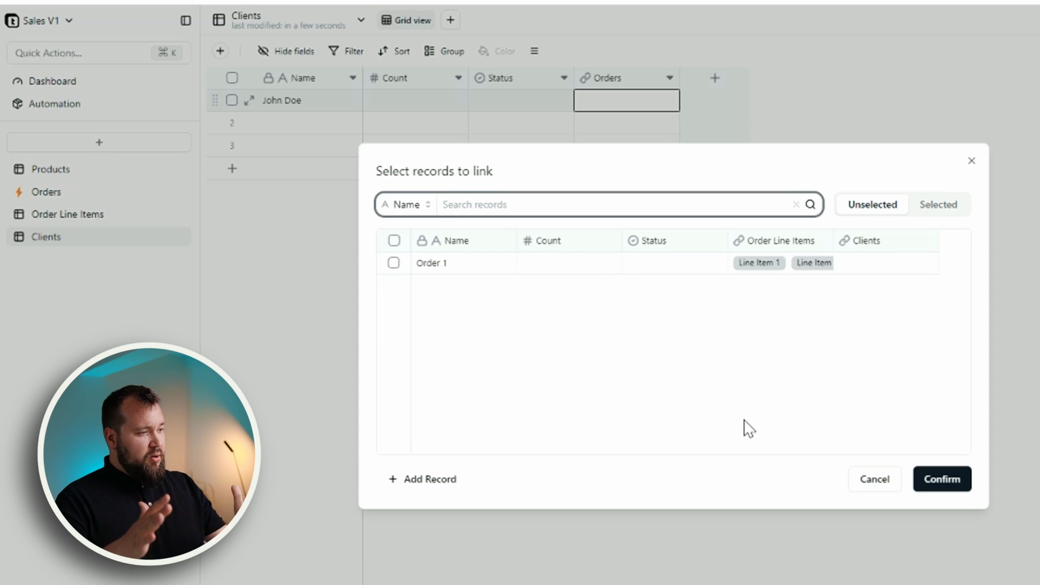
pyautogui.click(394, 264)
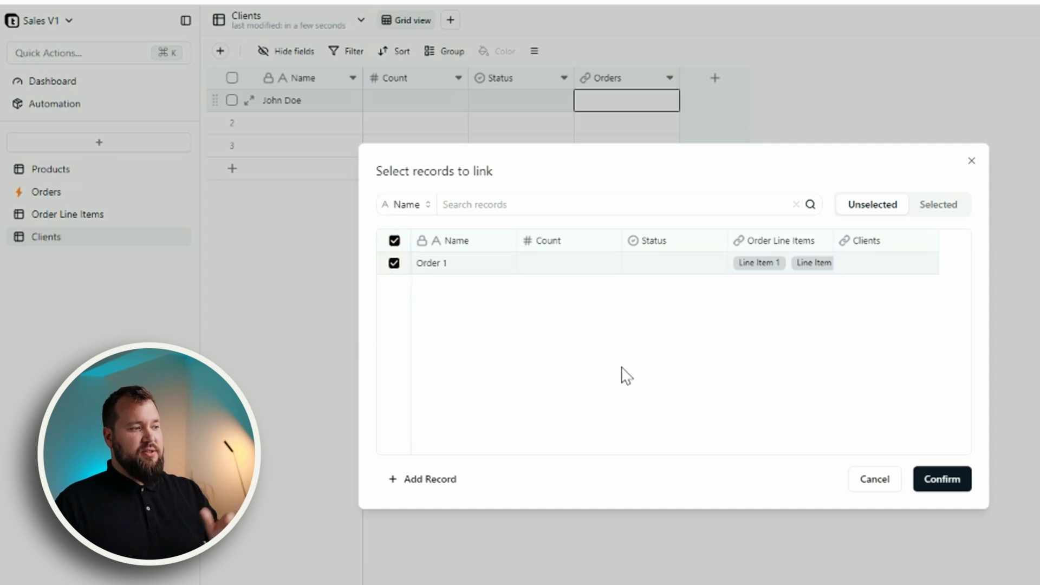
pyautogui.click(930, 481)
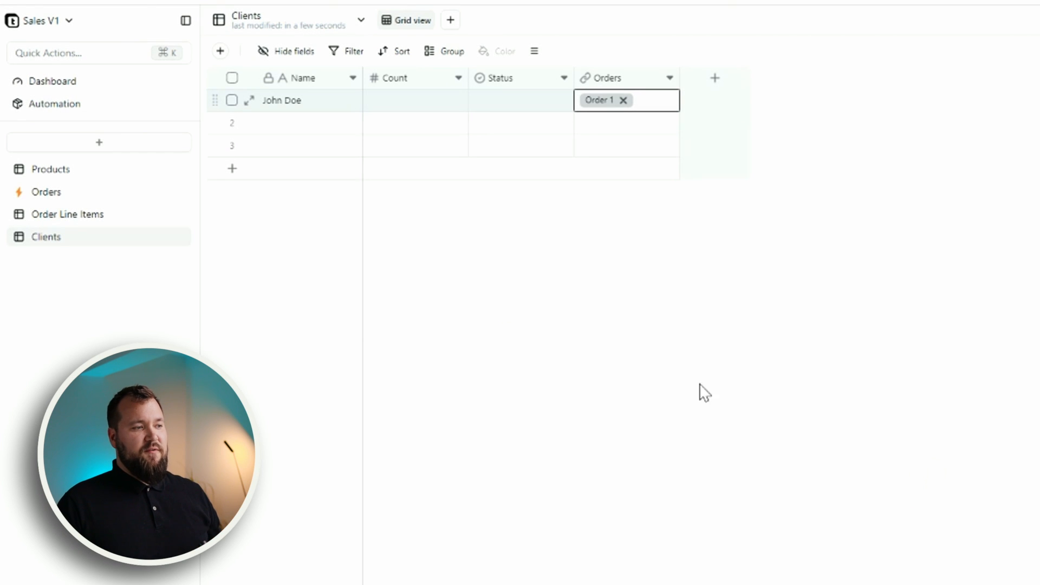
pyautogui.click(533, 394)
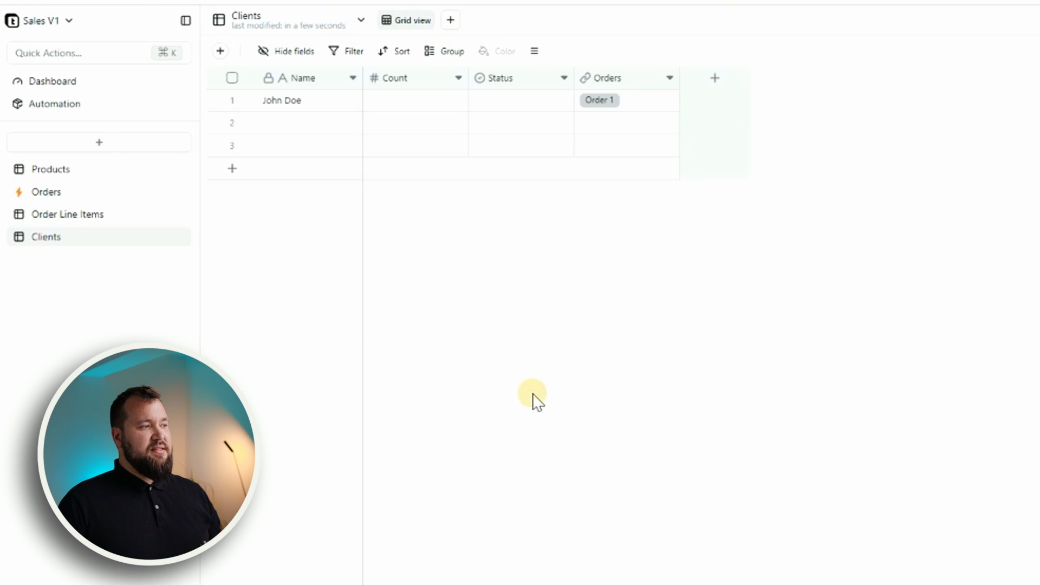
# Review the selected linked records of the first client's Orders field and leave the record selection without saving changes.
pyautogui.click(598, 103)
pyautogui.click(596, 101)
pyautogui.click(952, 216)
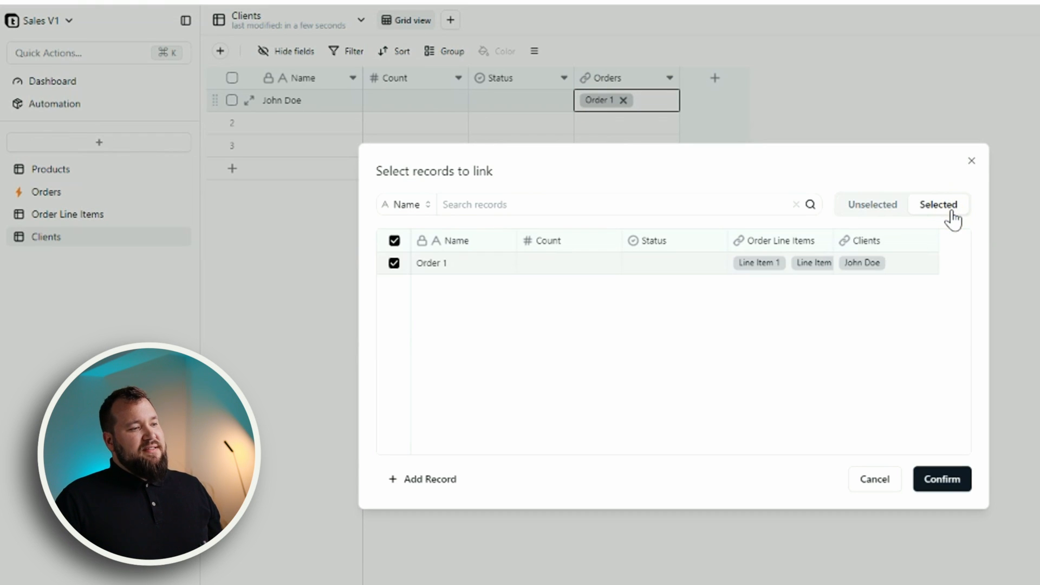
pyautogui.click(593, 263)
pyautogui.click(587, 262)
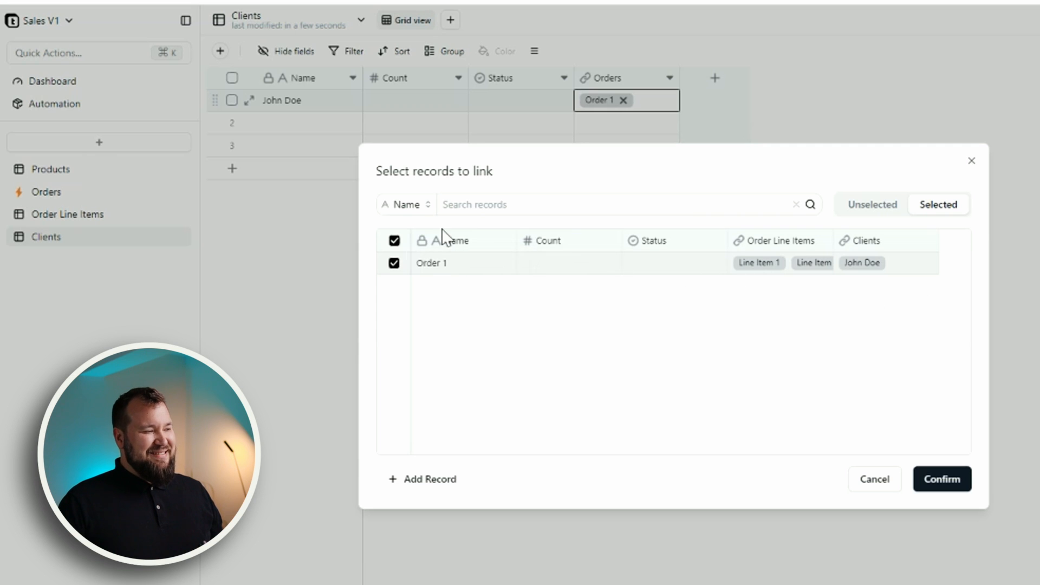
pyautogui.click(887, 266)
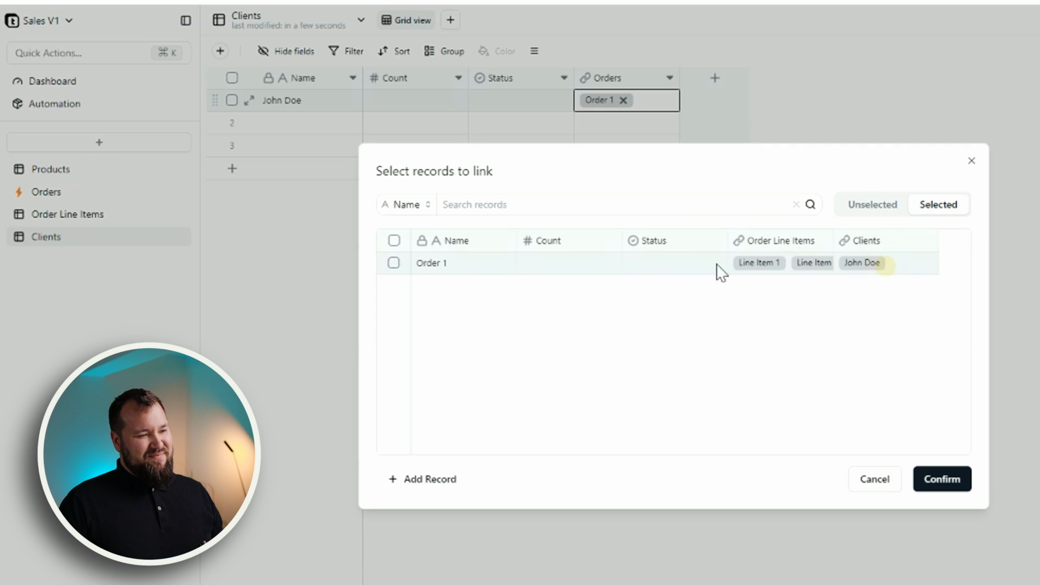
pyautogui.click(661, 259)
pyautogui.click(660, 264)
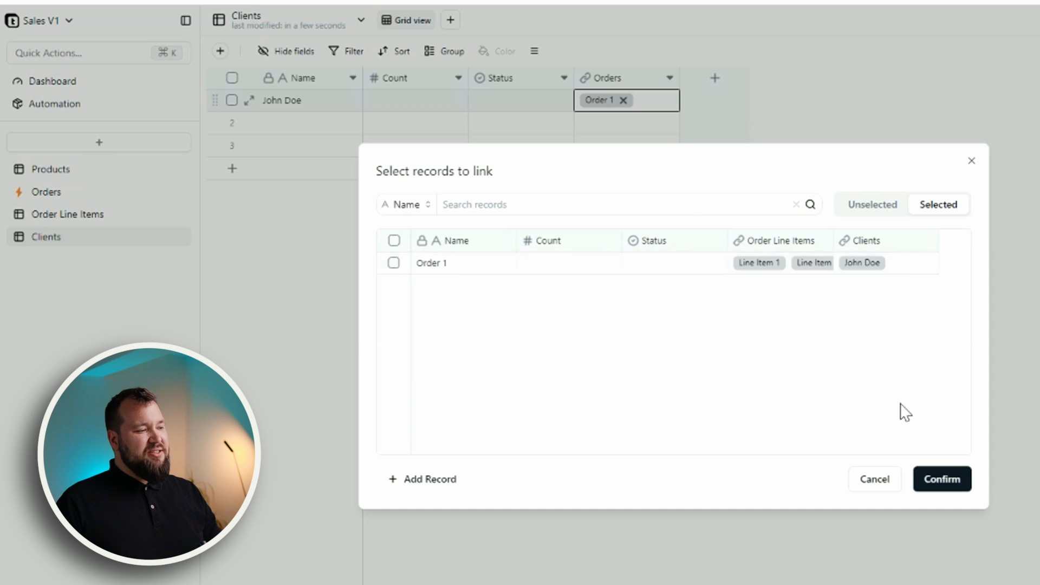
pyautogui.click(876, 480)
pyautogui.click(725, 348)
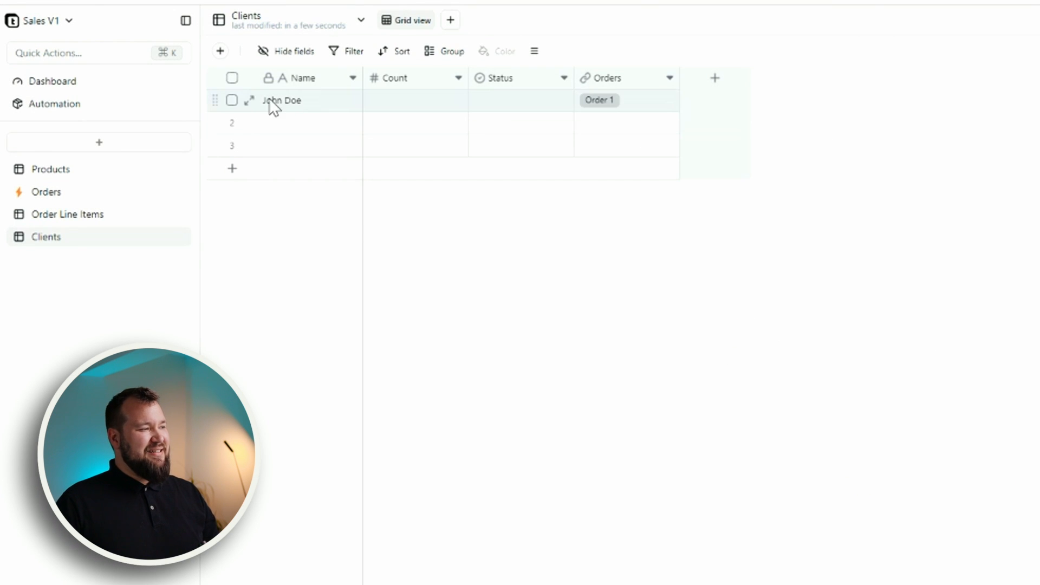
# Expand the first client record, examine its linked order and the order's line items, and close the record.
pyautogui.click(250, 101)
pyautogui.click(622, 260)
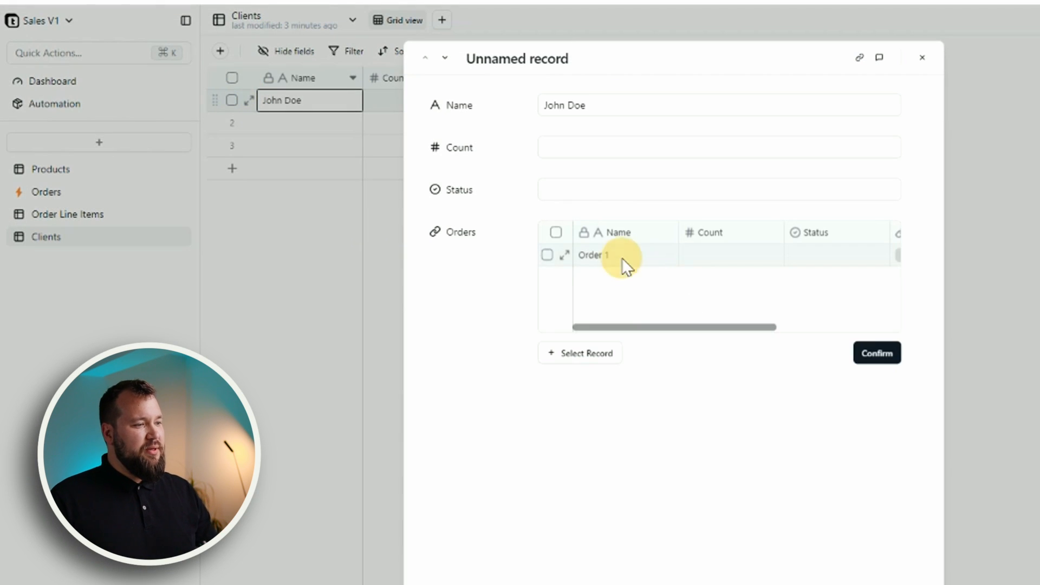
pyautogui.click(584, 353)
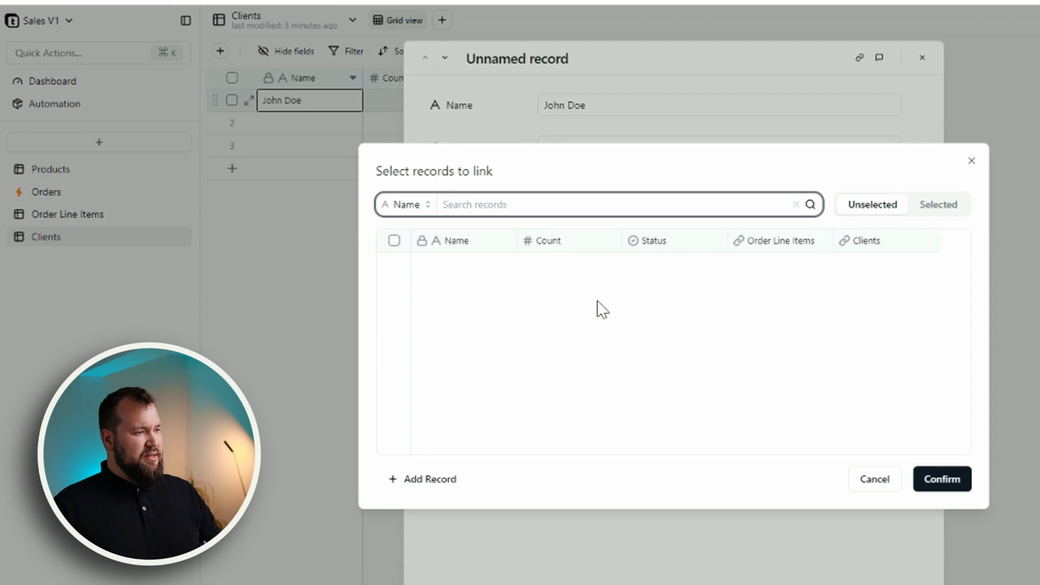
pyautogui.click(972, 161)
pyautogui.hscroll(5, 807, 303)
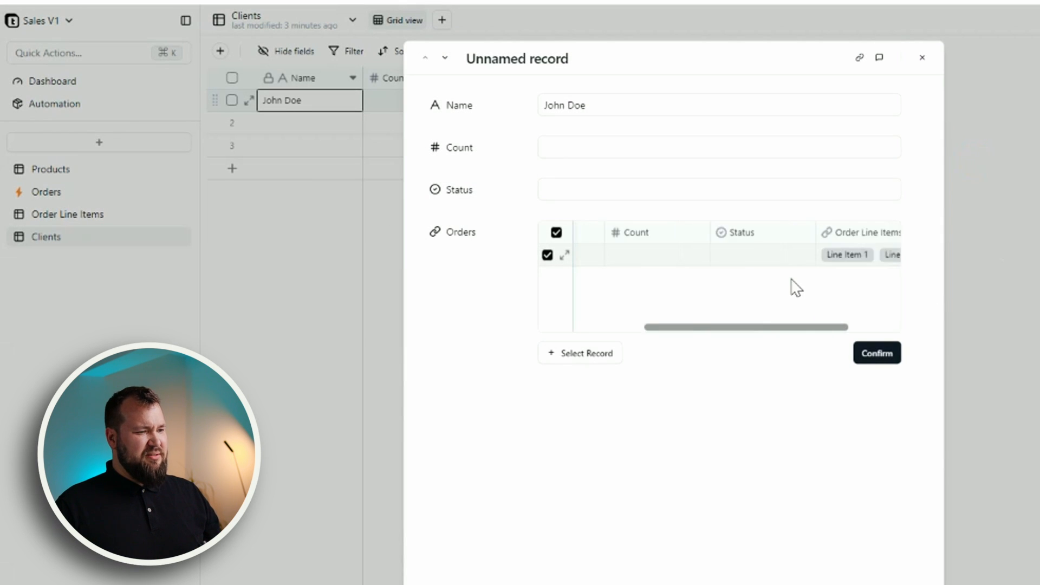
pyautogui.hscroll(-5, 576, 257)
pyautogui.click(738, 255)
pyautogui.click(734, 253)
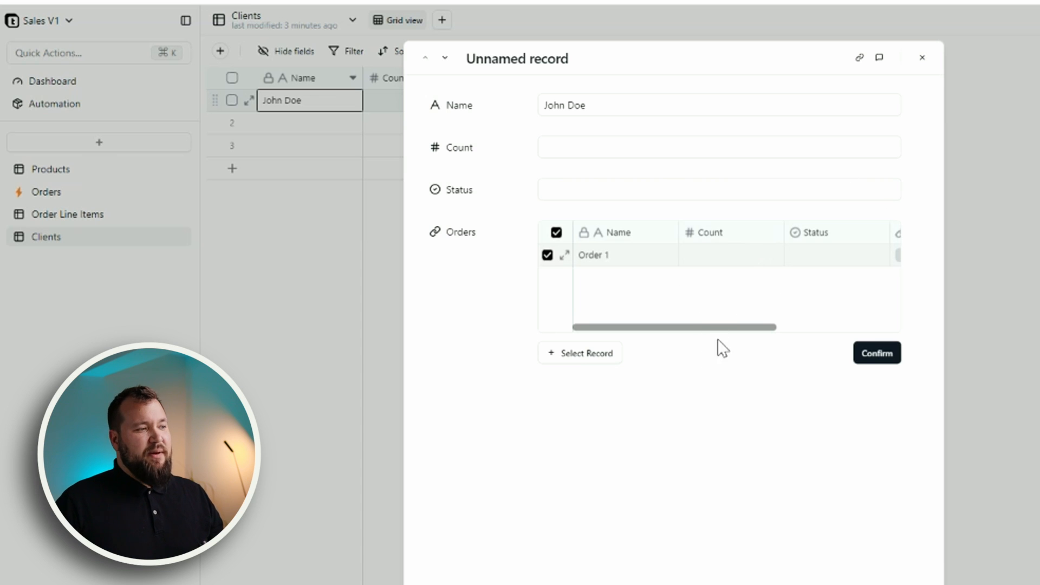
pyautogui.hscroll(5, 721, 304)
pyautogui.click(795, 260)
pyautogui.click(778, 256)
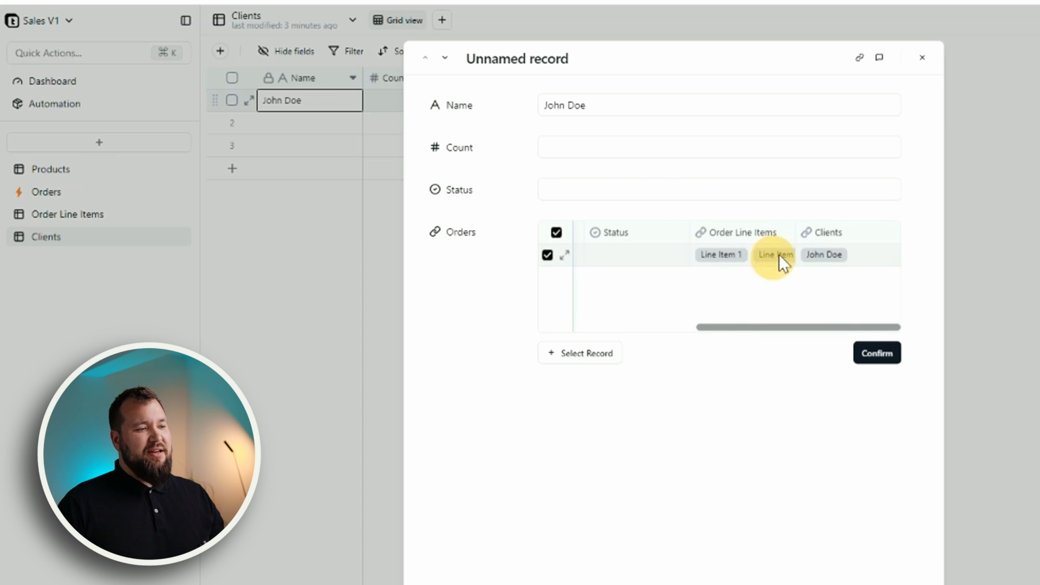
pyautogui.click(924, 57)
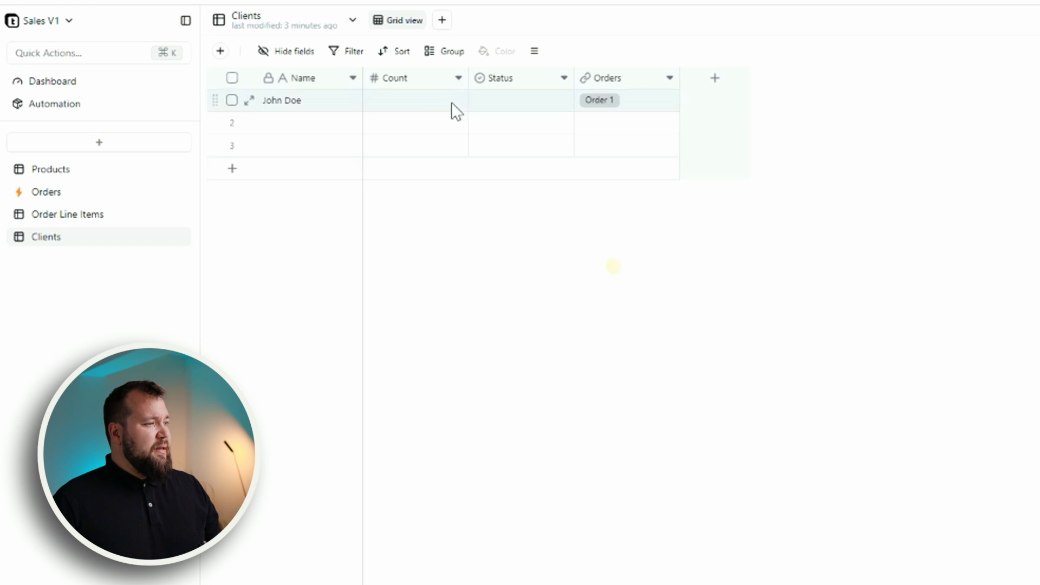
# Delete the Count and Status fields from the Clients table.
pyautogui.click(401, 96)
pyautogui.rightClick(424, 79)
pyautogui.click(470, 237)
pyautogui.rightClick(430, 77)
pyautogui.click(478, 241)
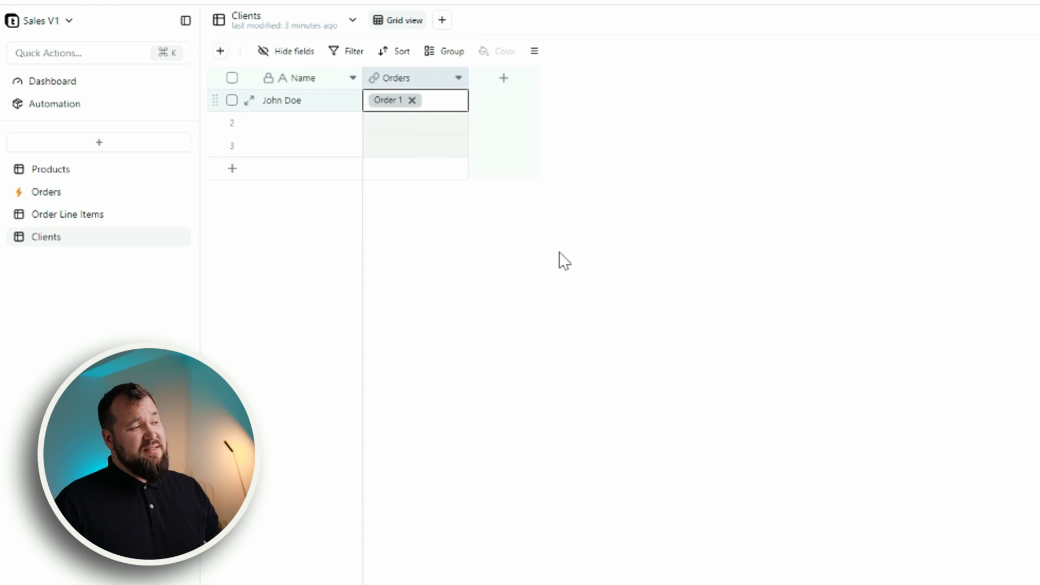
pyautogui.click(335, 149)
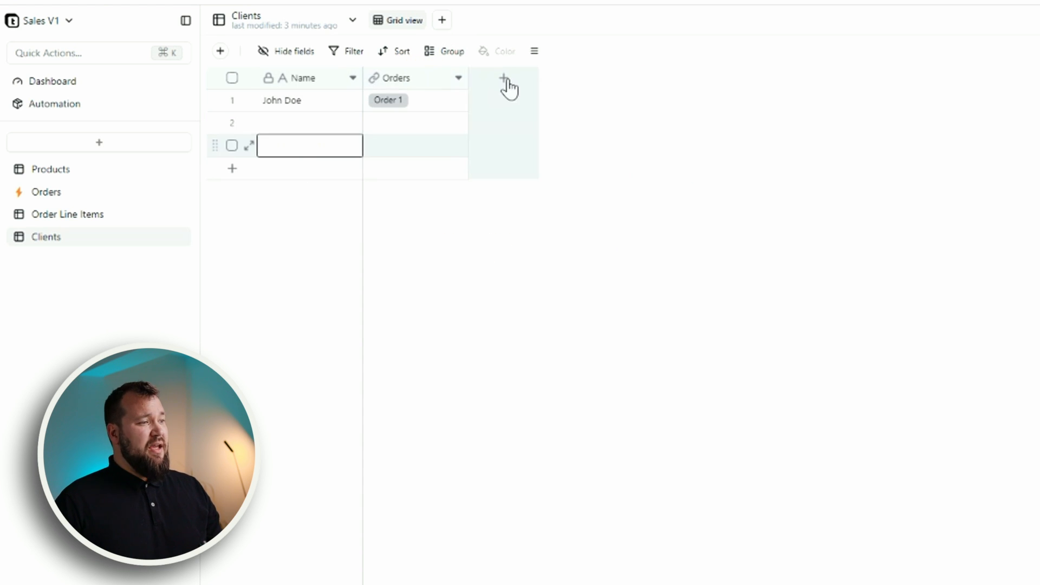
# Check the grouping options of the Clients table, pass through Order Line Items and Orders, and open the Products table.
pyautogui.click(449, 57)
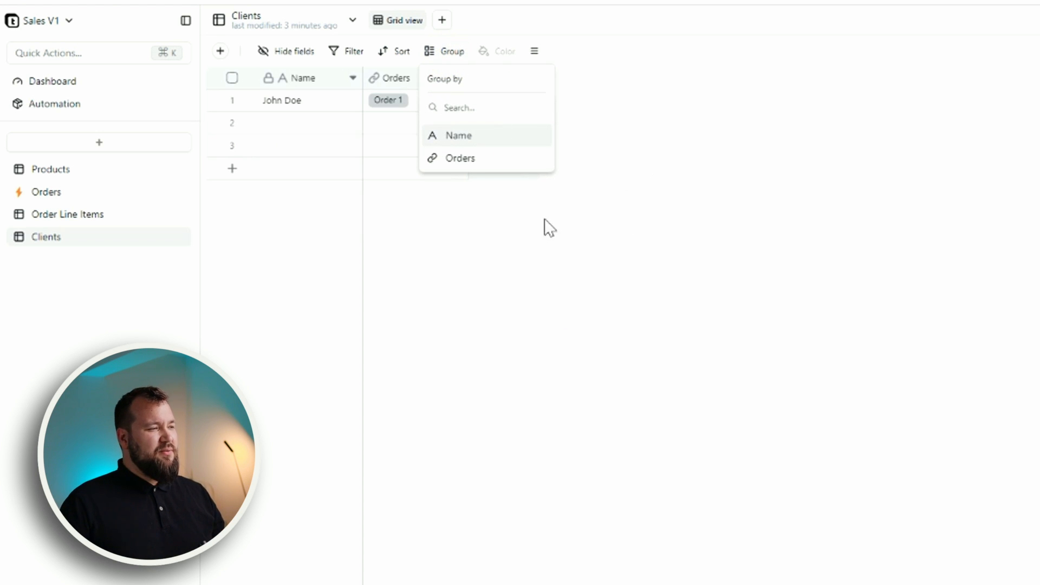
pyautogui.click(88, 216)
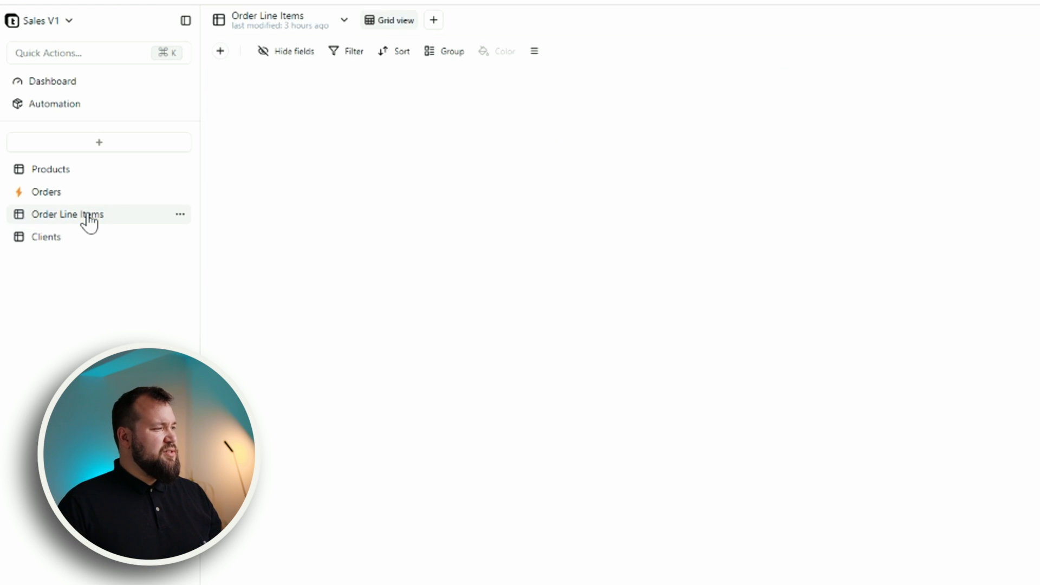
pyautogui.click(58, 194)
pyautogui.click(40, 172)
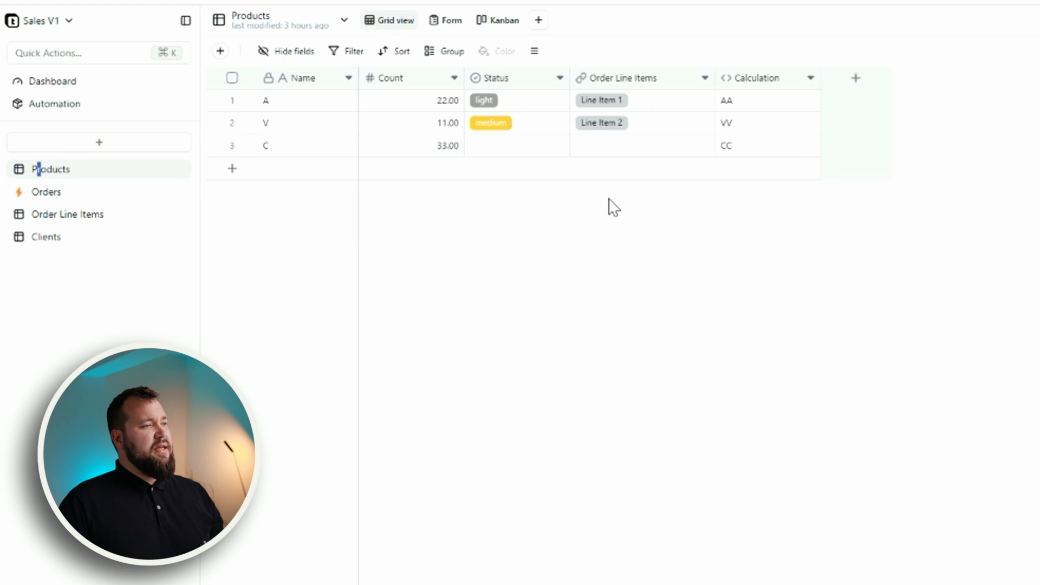
# Group the Products records by Order Line Items in A to Z order.
pyautogui.rightClick(641, 78)
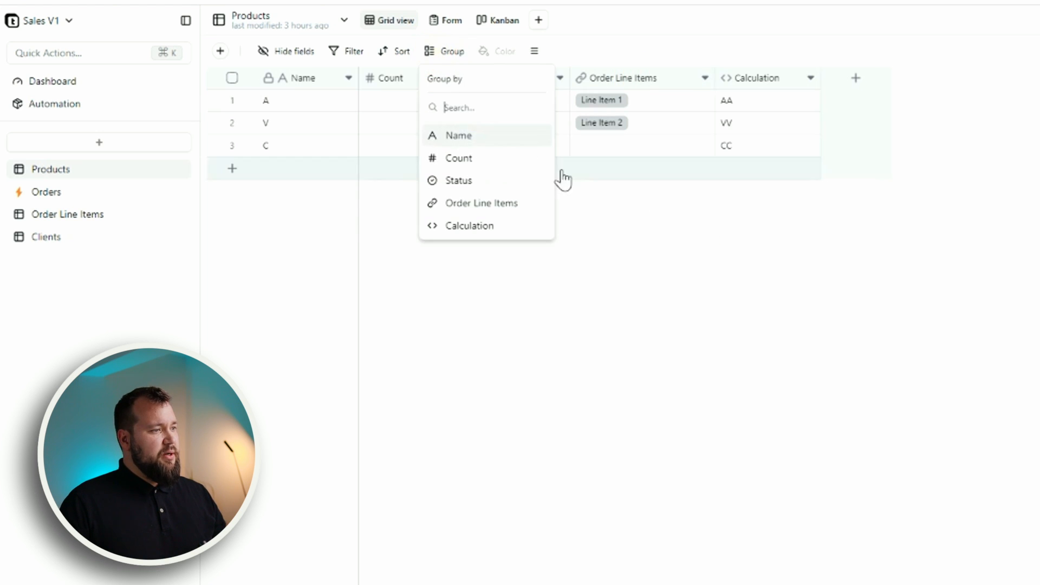
pyautogui.click(480, 203)
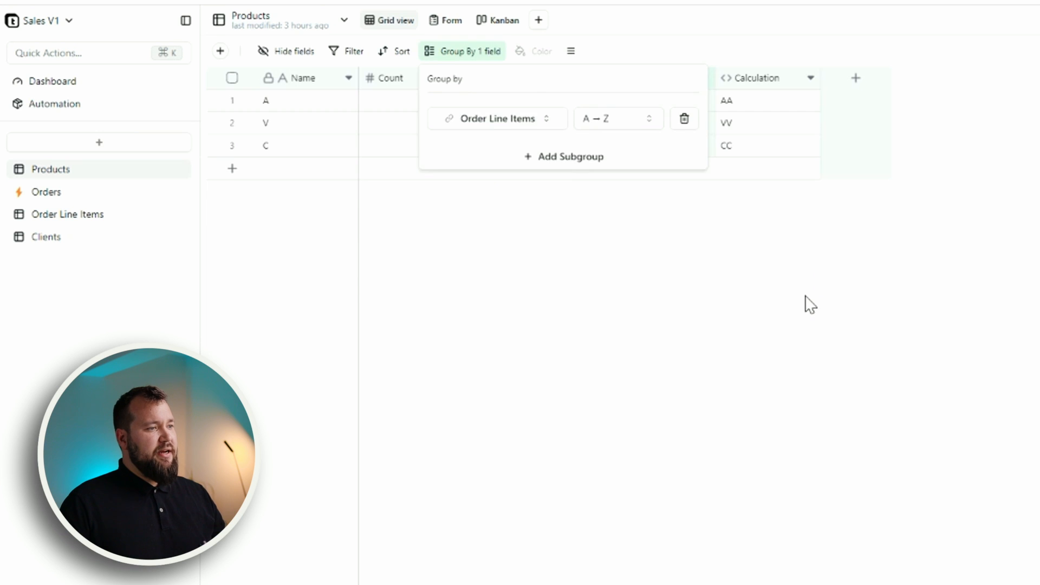
pyautogui.click(790, 405)
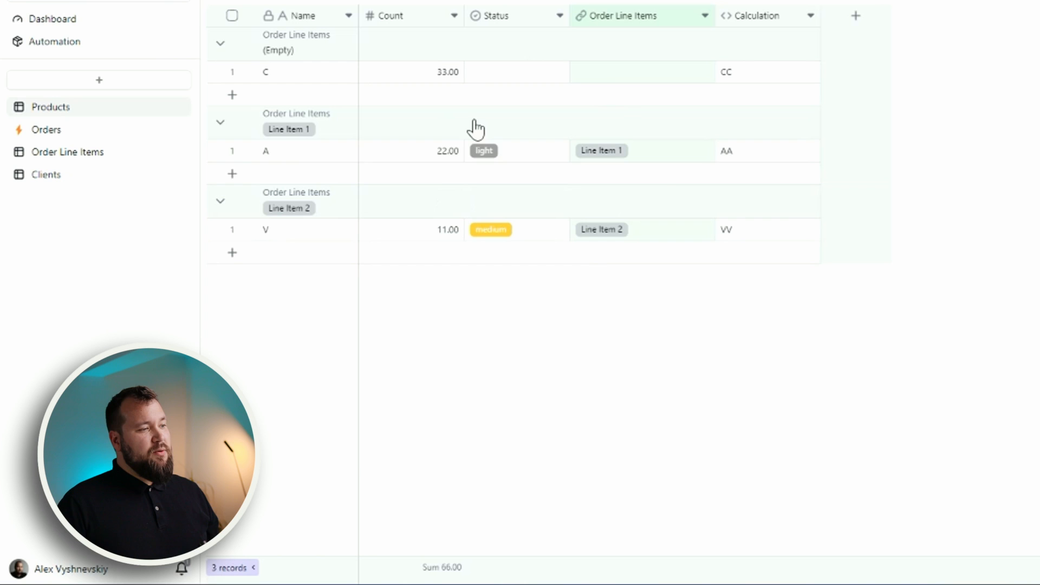
# Add a blank record to the Products group that has no order line items.
pyautogui.click(421, 125)
pyautogui.click(454, 16)
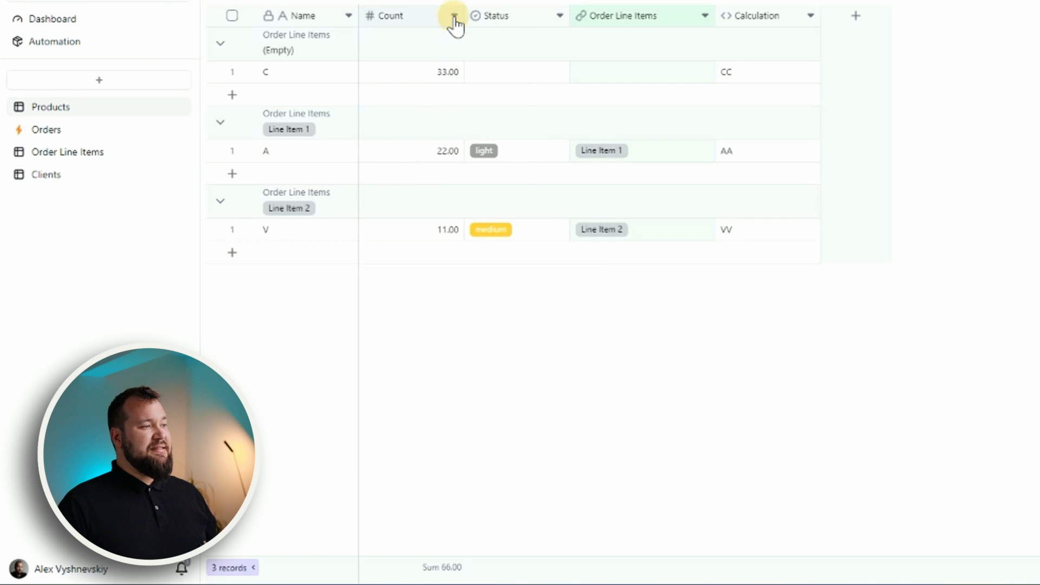
pyautogui.click(597, 94)
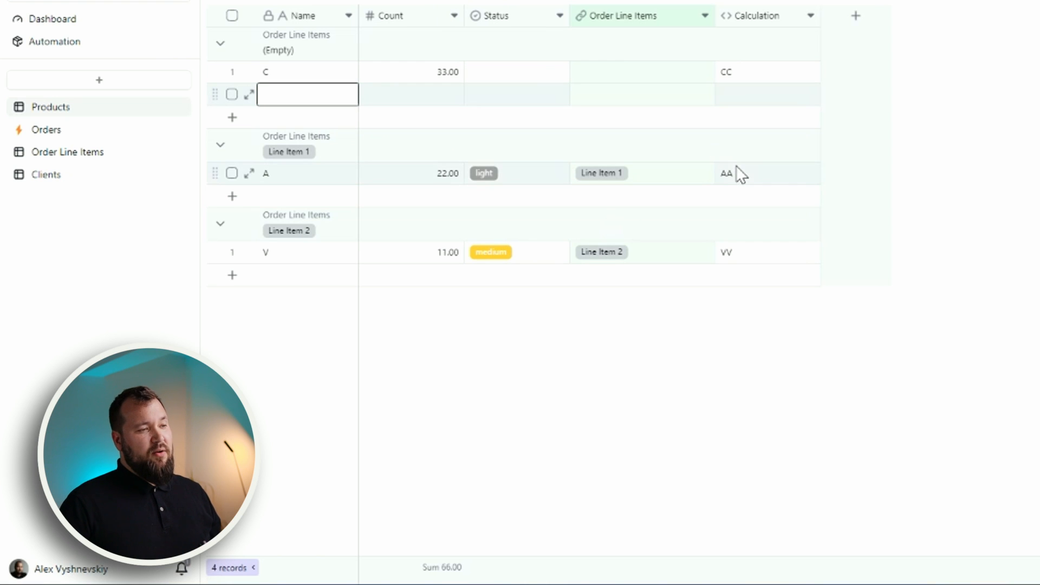
pyautogui.click(756, 320)
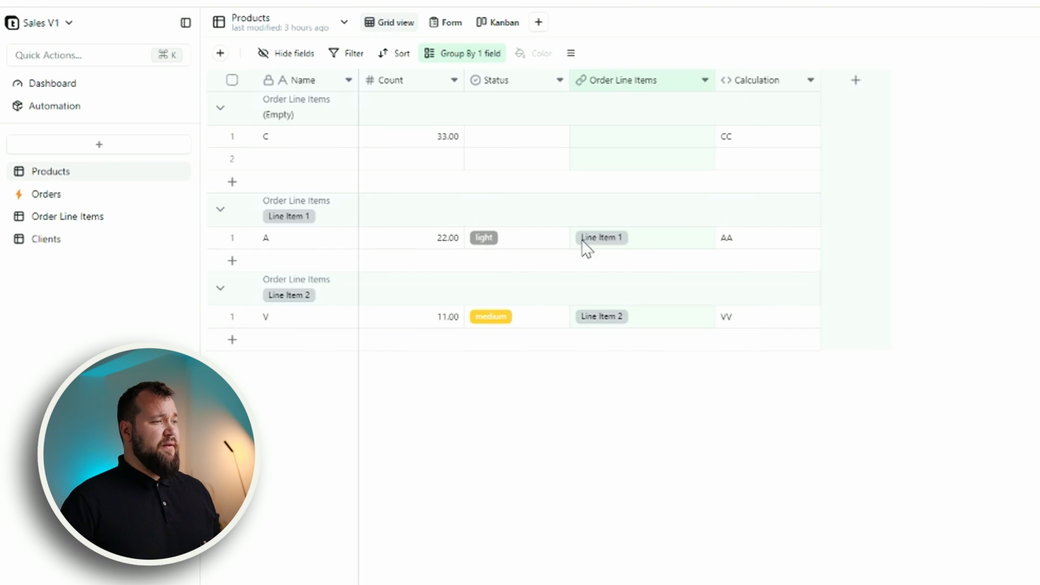
# Remove the grouping by Order Line Items from the Products grid view.
pyautogui.click(780, 449)
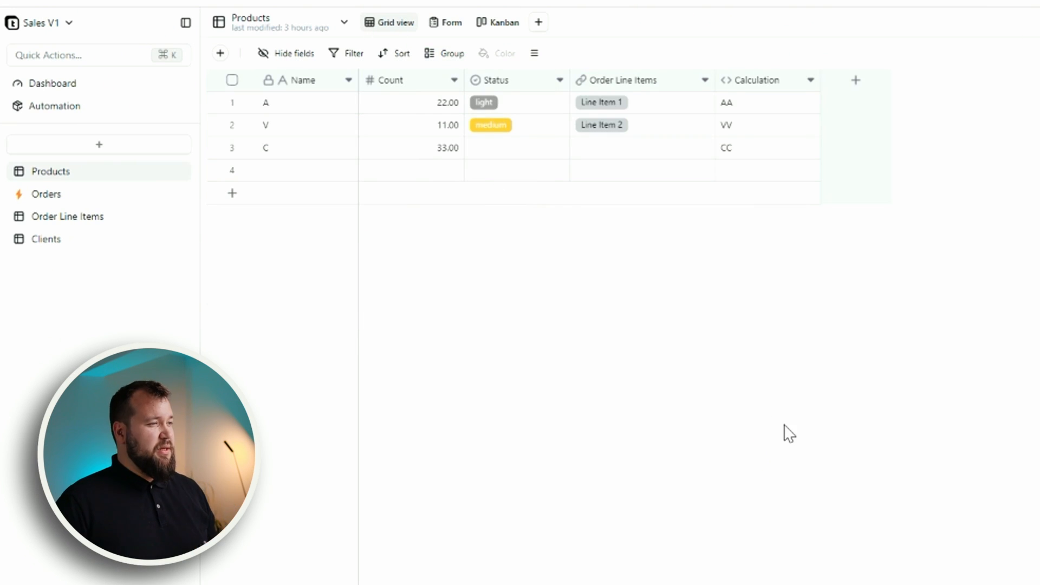
pyautogui.moveTo(417, 108); pyautogui.dragTo(970, 244)
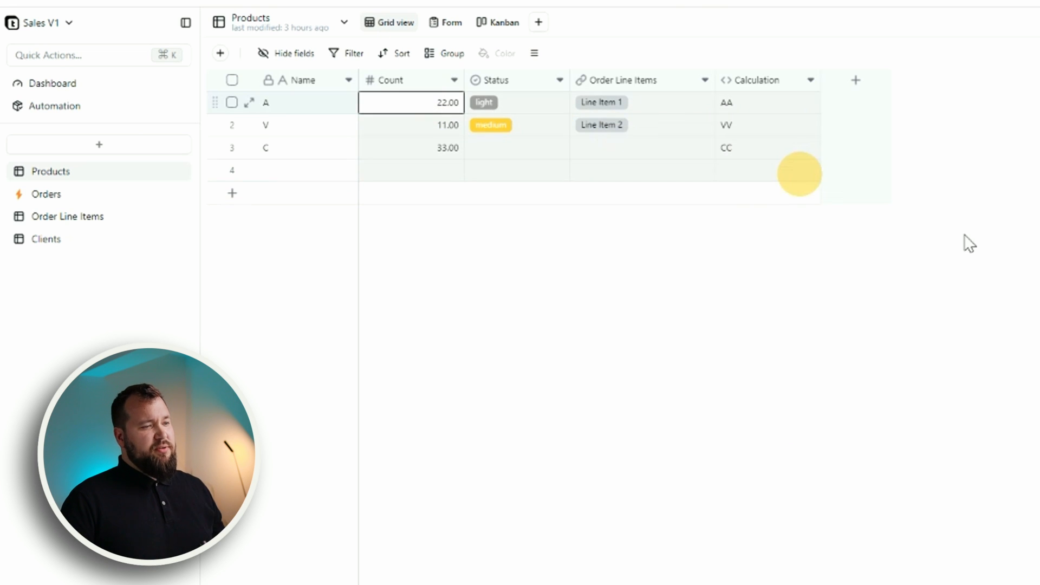
pyautogui.click(964, 236)
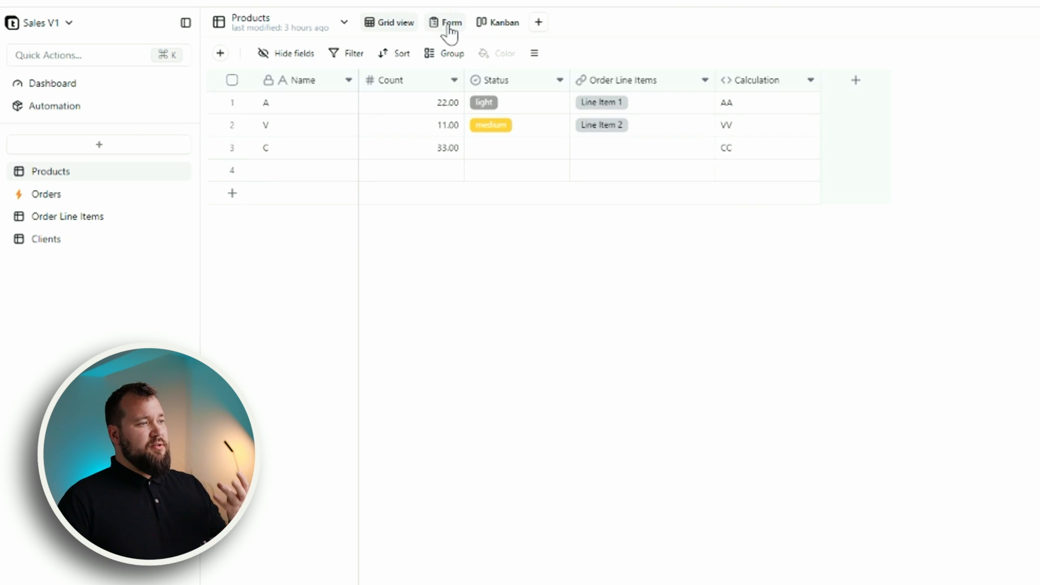
# Check which view types can be added to the Products table.
pyautogui.click(539, 24)
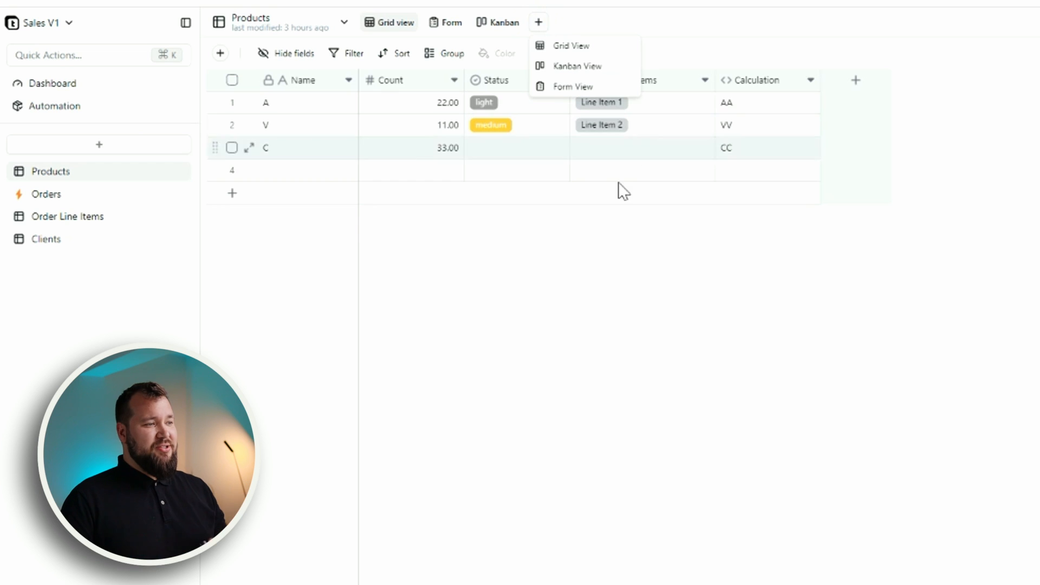
pyautogui.click(640, 374)
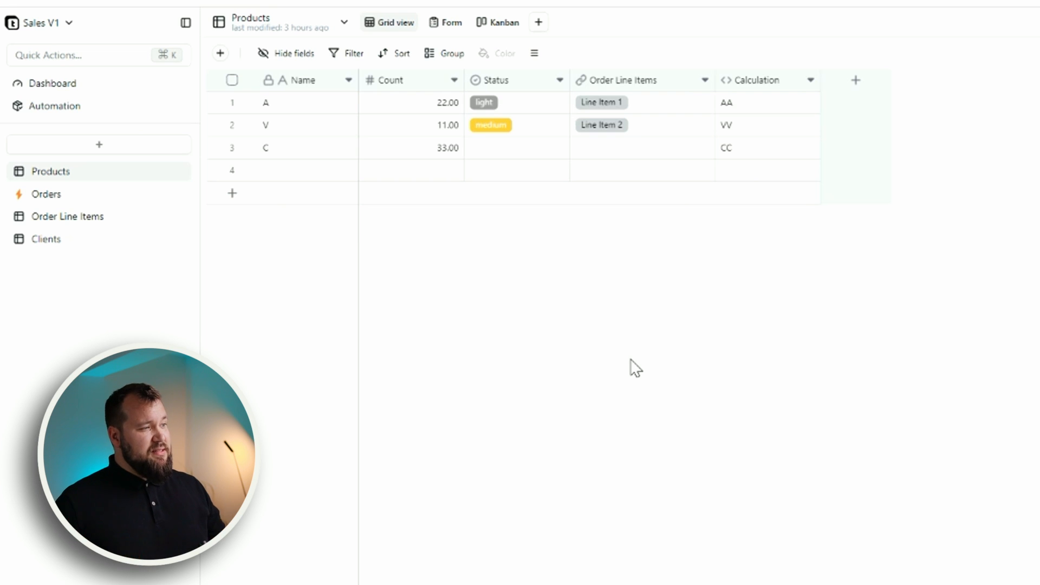
pyautogui.click(429, 110)
pyautogui.click(442, 171)
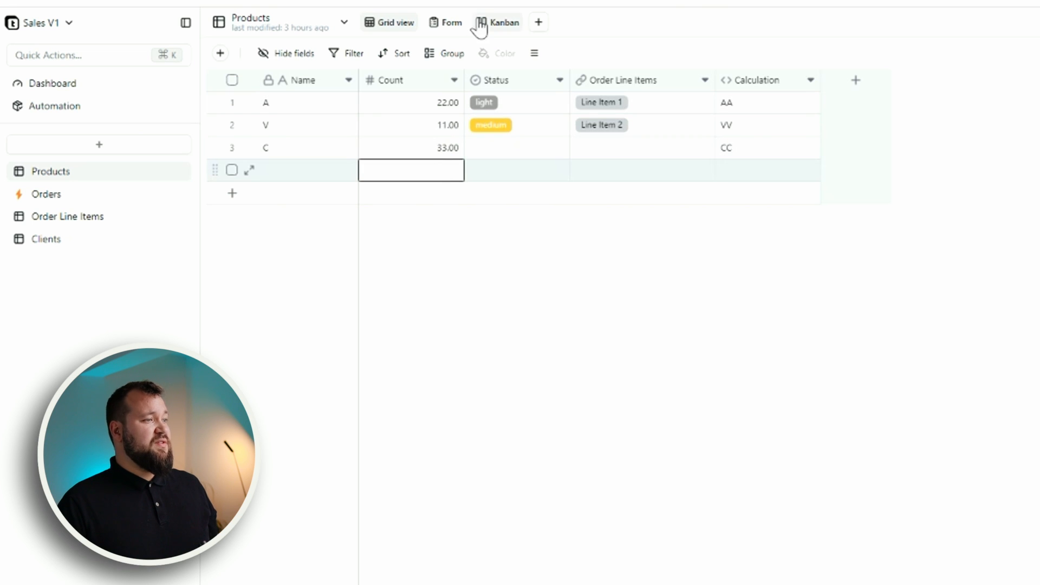
pyautogui.click(44, 188)
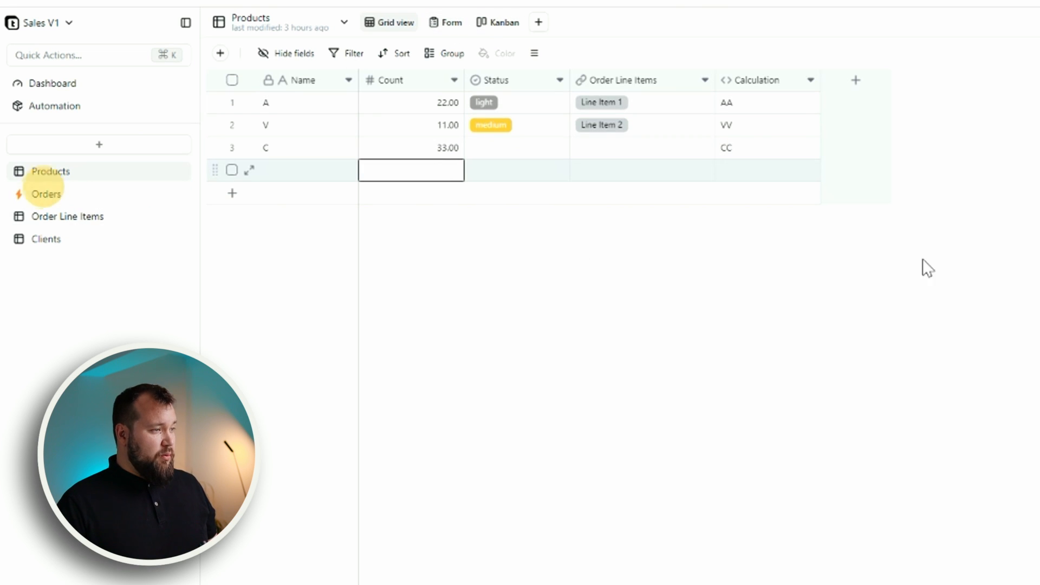
# Open the Products form view and check the settings of its Name field.
pyautogui.click(445, 25)
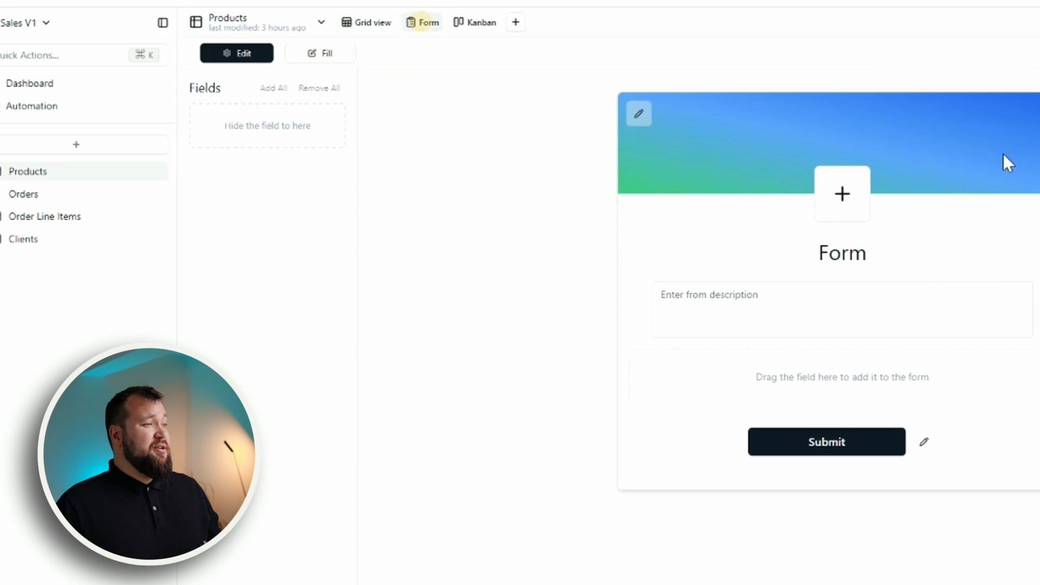
pyautogui.scroll(-1, 421, 266)
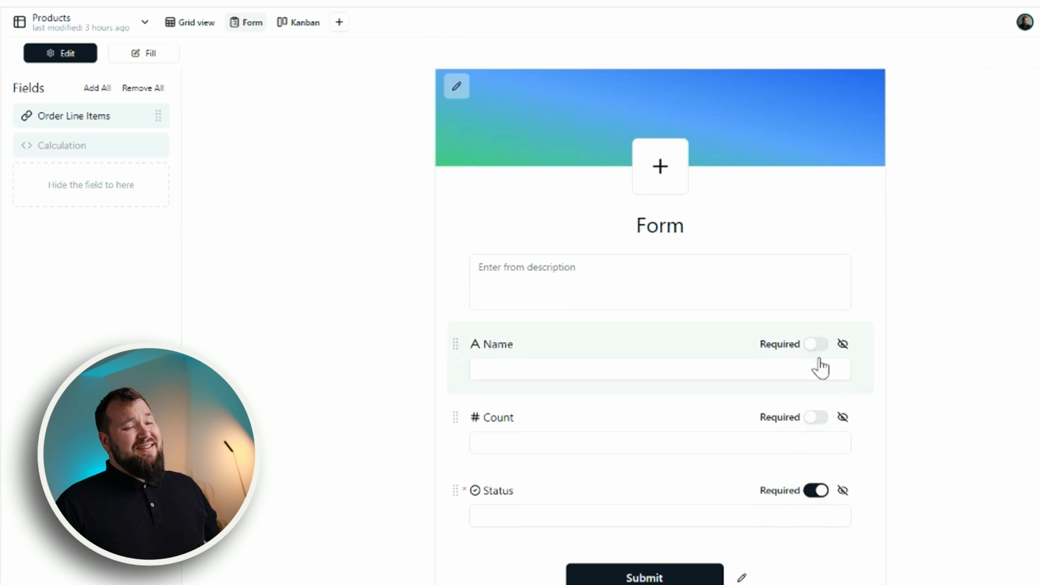
pyautogui.click(596, 344)
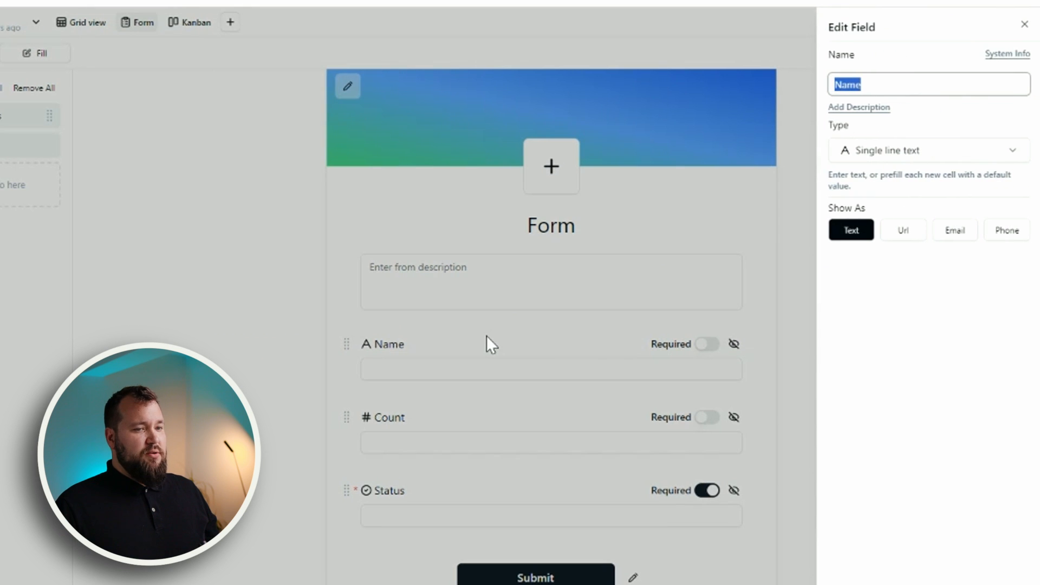
pyautogui.click(1025, 24)
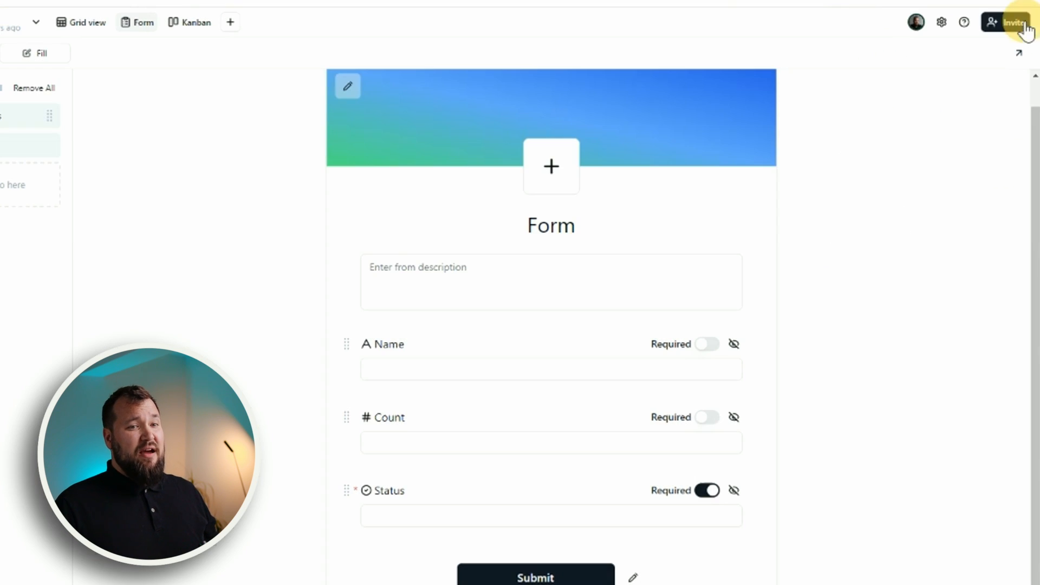
# Try the required option on the form's Name field and check the form's sharing options.
pyautogui.click(708, 344)
pyautogui.click(708, 345)
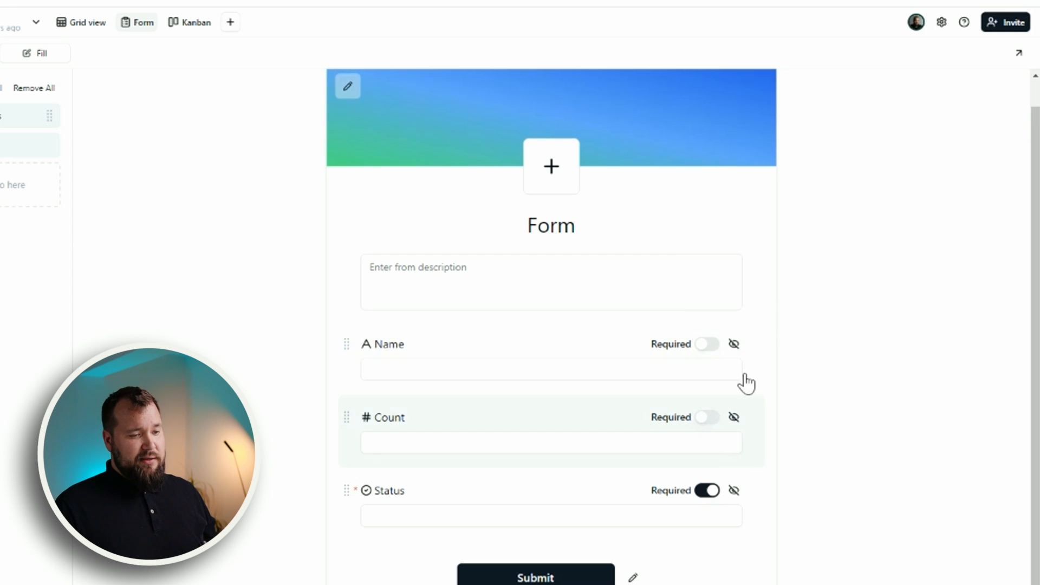
pyautogui.scroll(1, 331, 185)
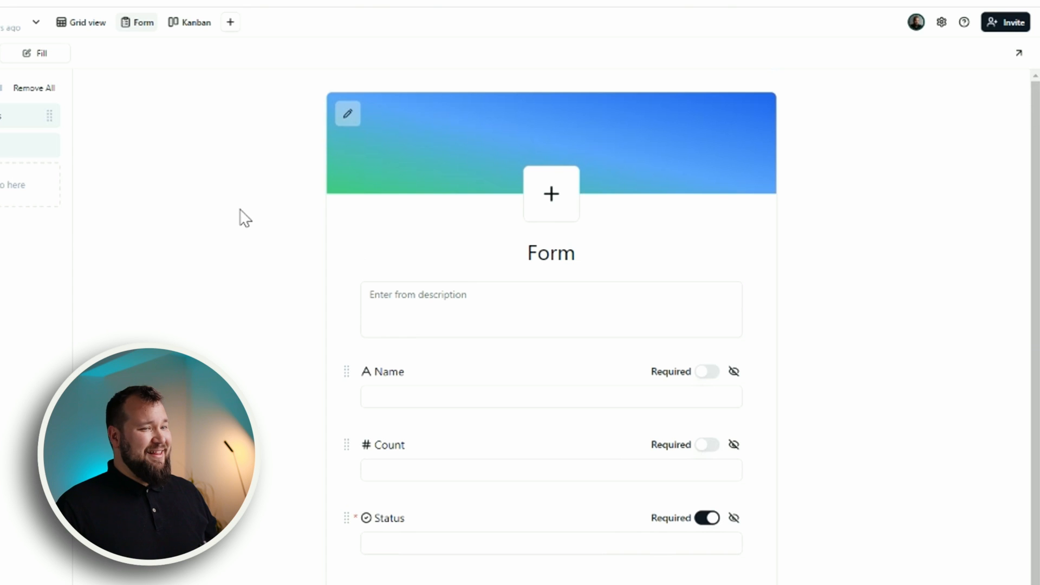
pyautogui.click(1019, 55)
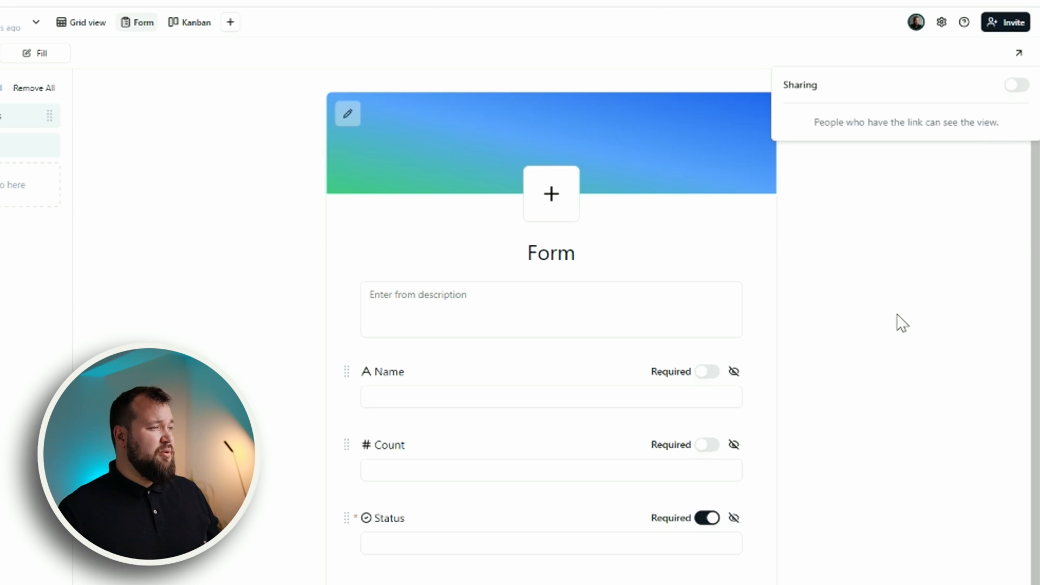
# In the Products Kanban view, move card A out of the light stack via medium into the heavy stack.
pyautogui.click(186, 23)
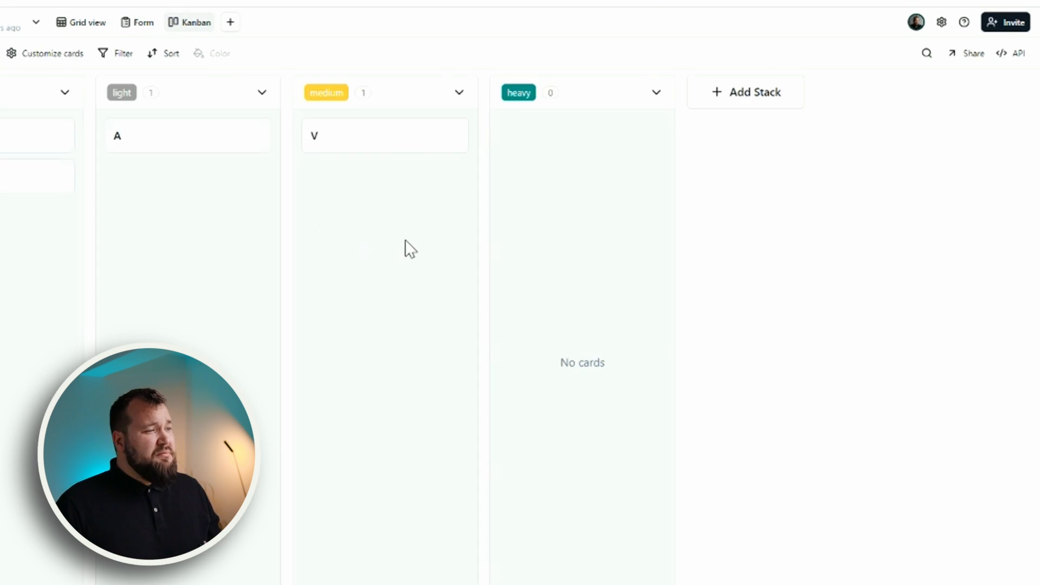
pyautogui.moveTo(183, 144); pyautogui.dragTo(415, 181)
pyautogui.moveTo(505, 175); pyautogui.dragTo(502, 239)
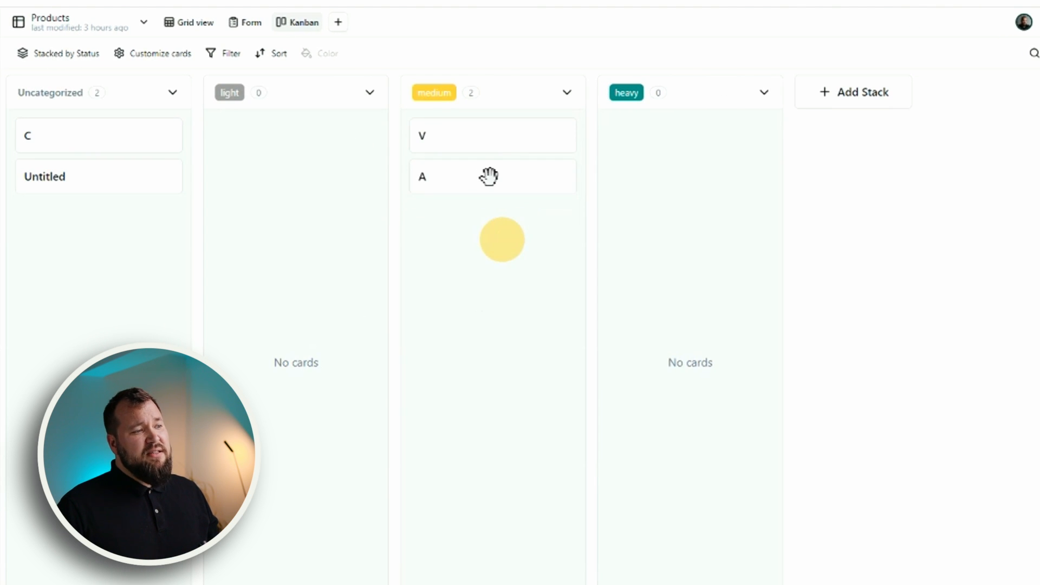
pyautogui.moveTo(467, 167); pyautogui.dragTo(661, 143)
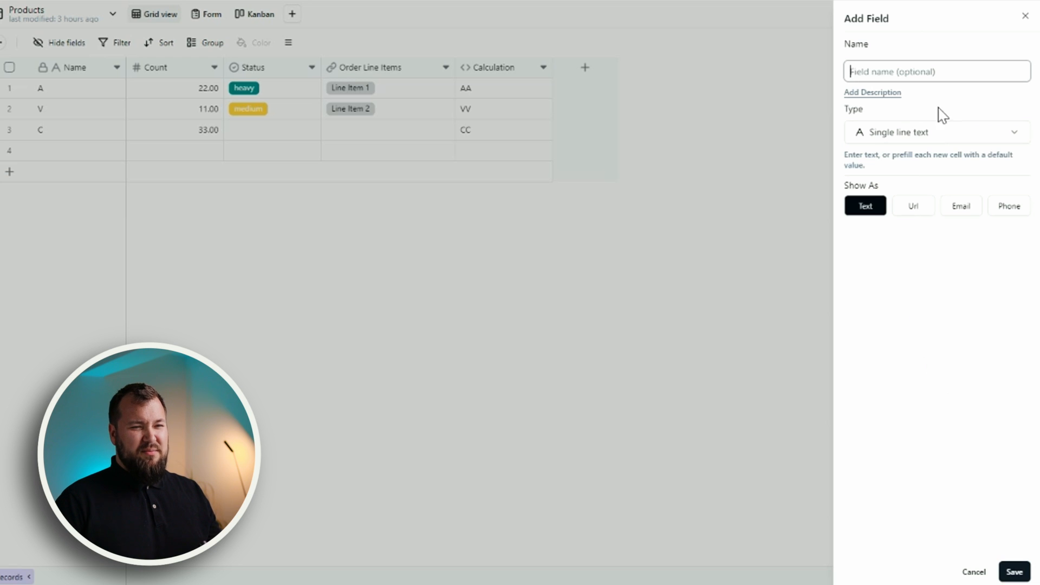
# Set the new Products field's type to Formula and open its formula editor.
pyautogui.click(943, 133)
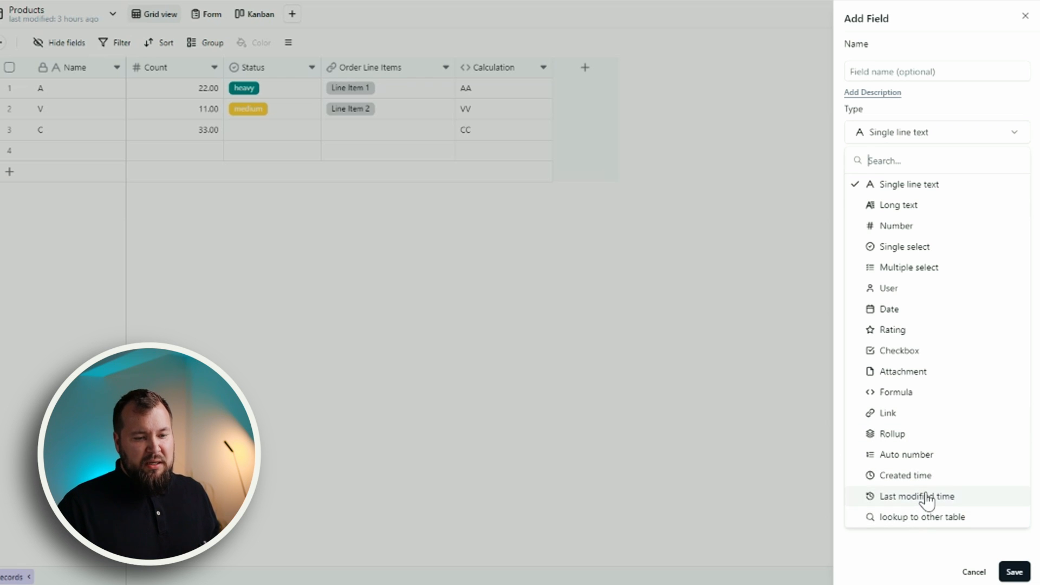
pyautogui.click(931, 398)
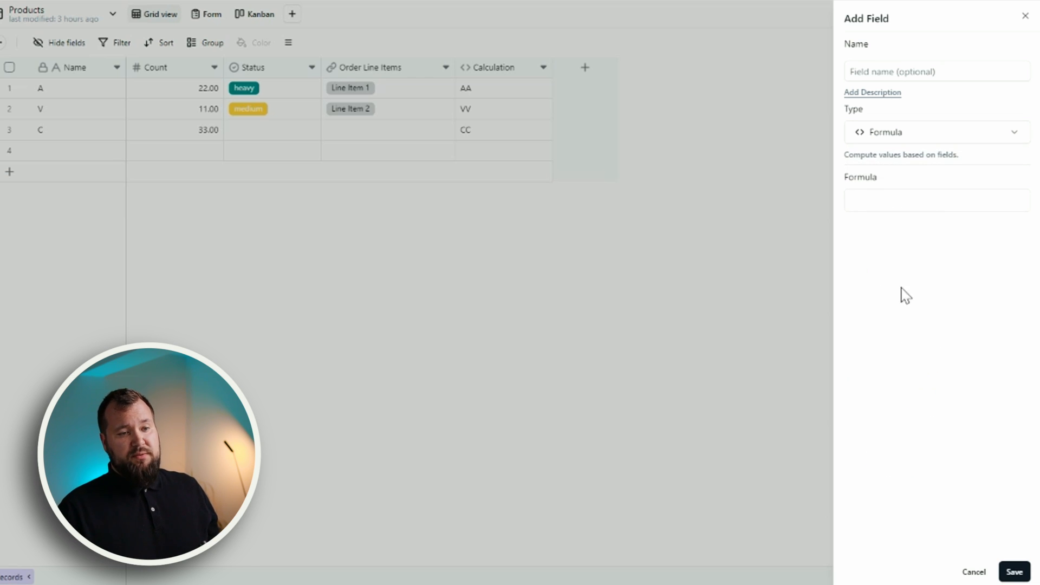
pyautogui.click(898, 211)
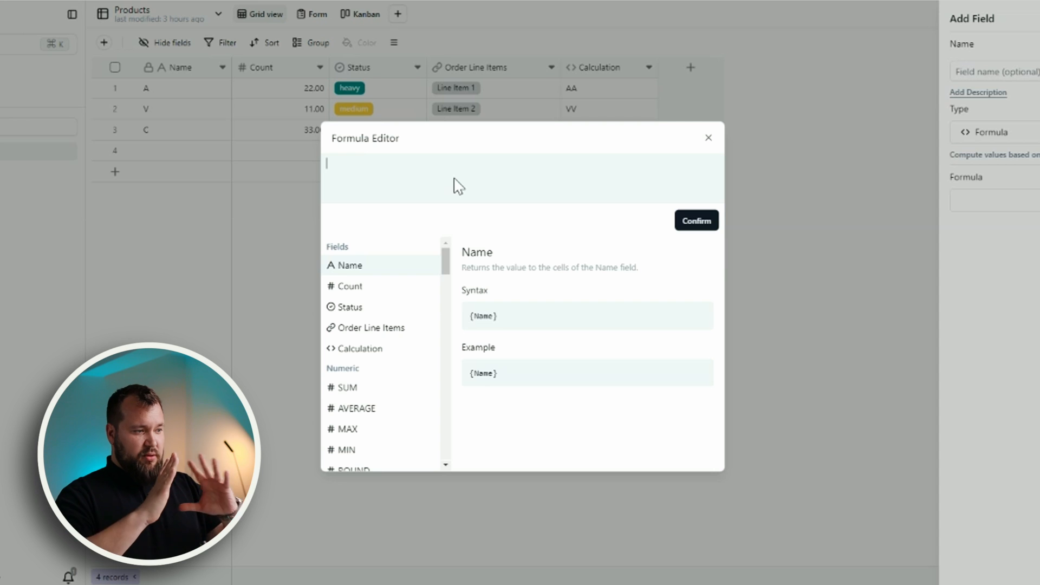
# Try random text as the formula, clear it, and browse the available numeric functions.
pyautogui.write('WRRGHTWGVGS_JNGKLWTEN')
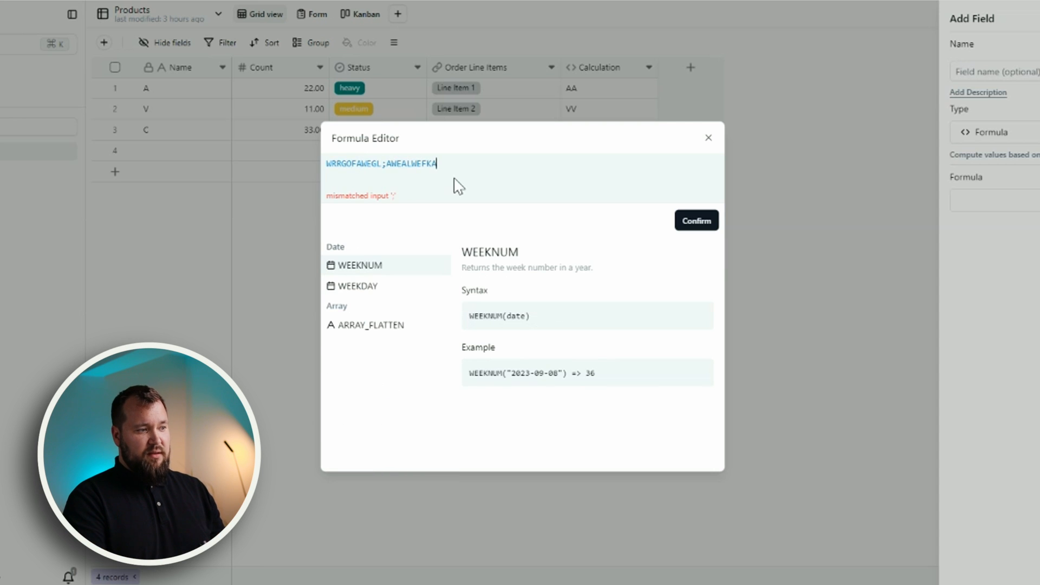
pyautogui.hotkey('ctrl', 'a')
pyautogui.press('BackSpace')
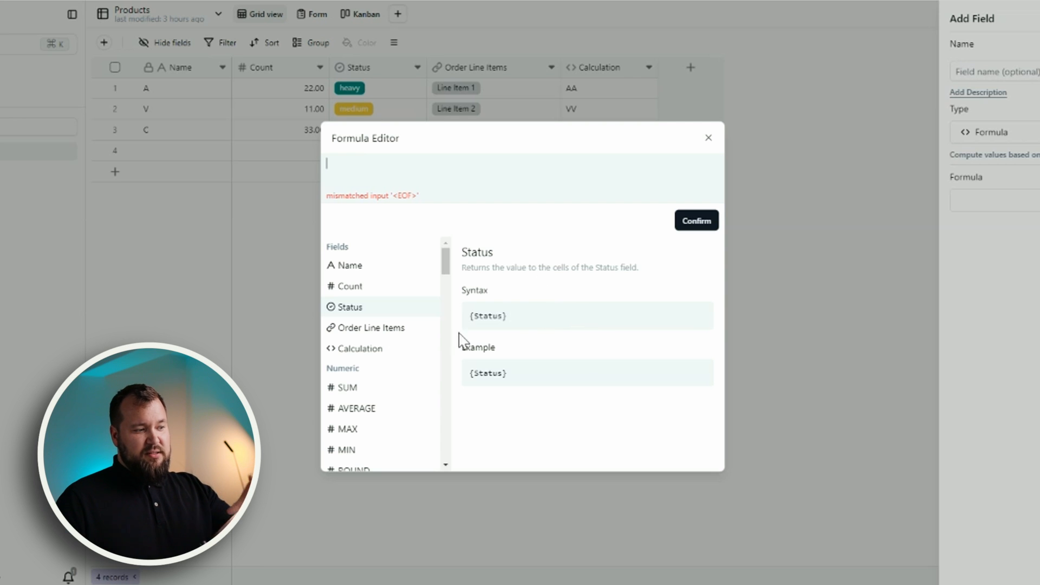
pyautogui.scroll(-3, 374, 441)
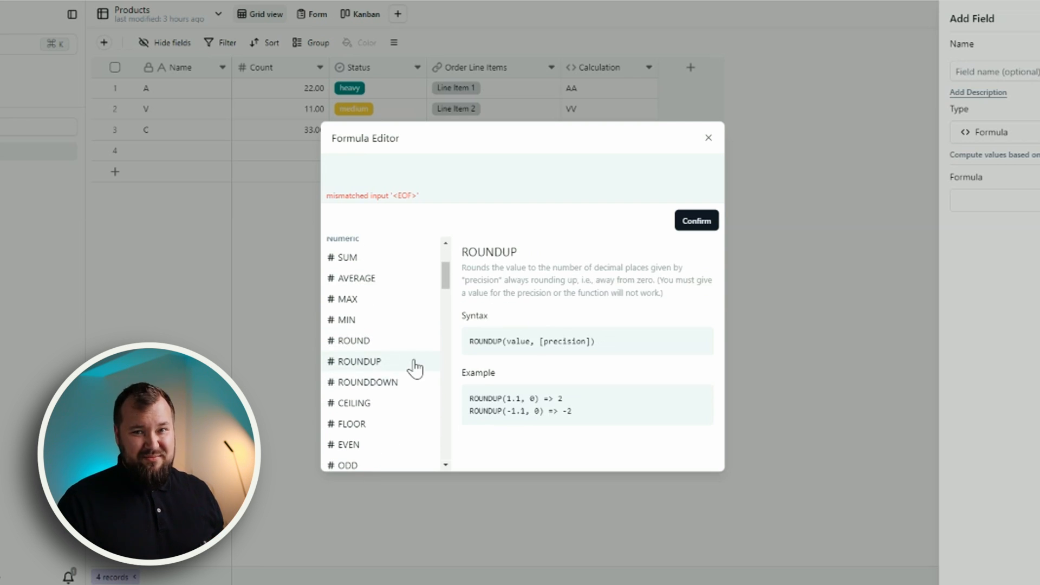
pyautogui.scroll(4, 428, 301)
# Try a CONCATENATE function with an empty text parameter in the formula editor and clear it.
pyautogui.click(360, 168)
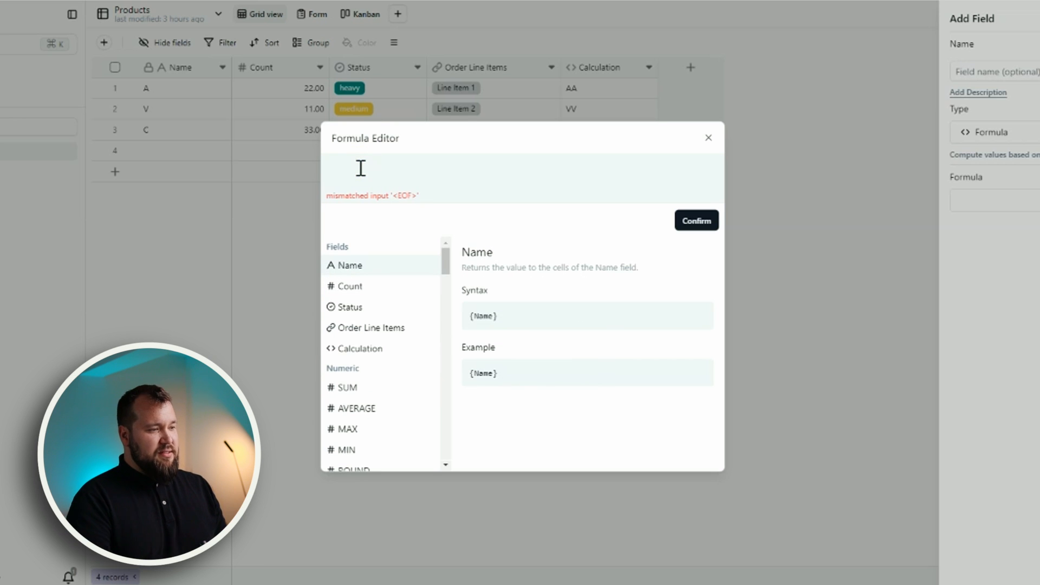
pyautogui.write('CON')
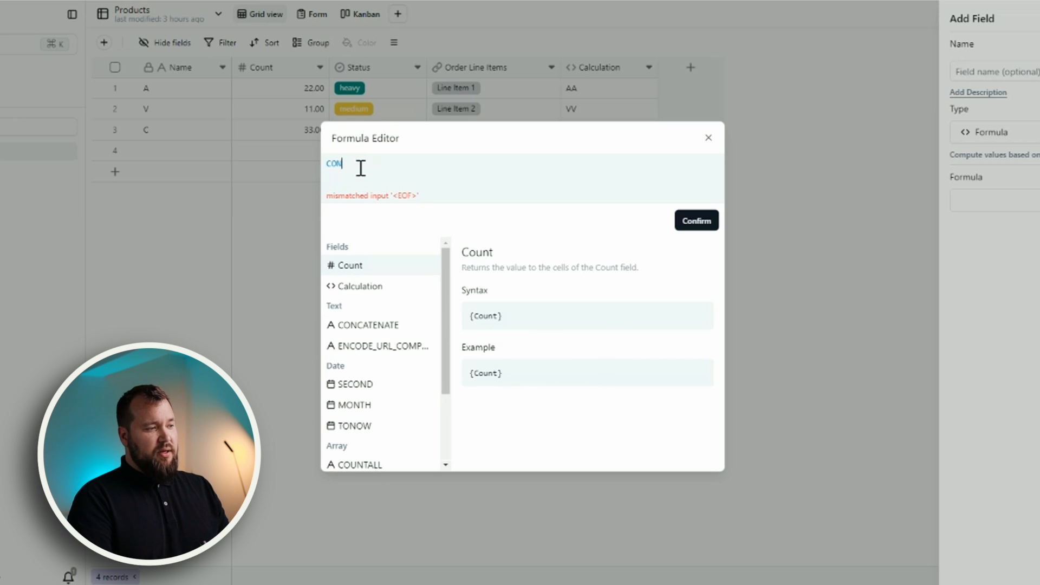
pyautogui.write('CATENATE()')
pyautogui.press('Return')
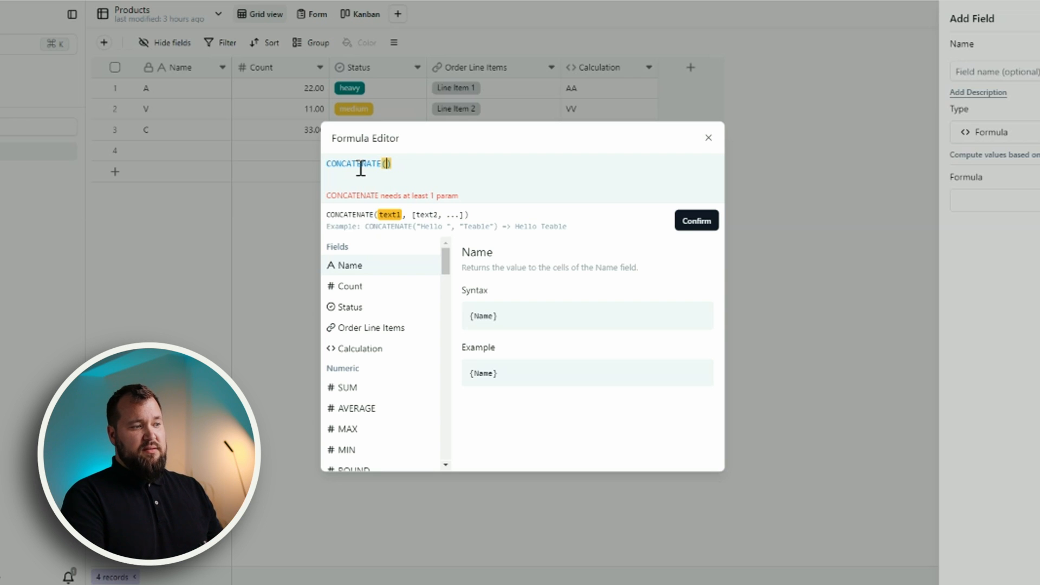
pyautogui.write('"')
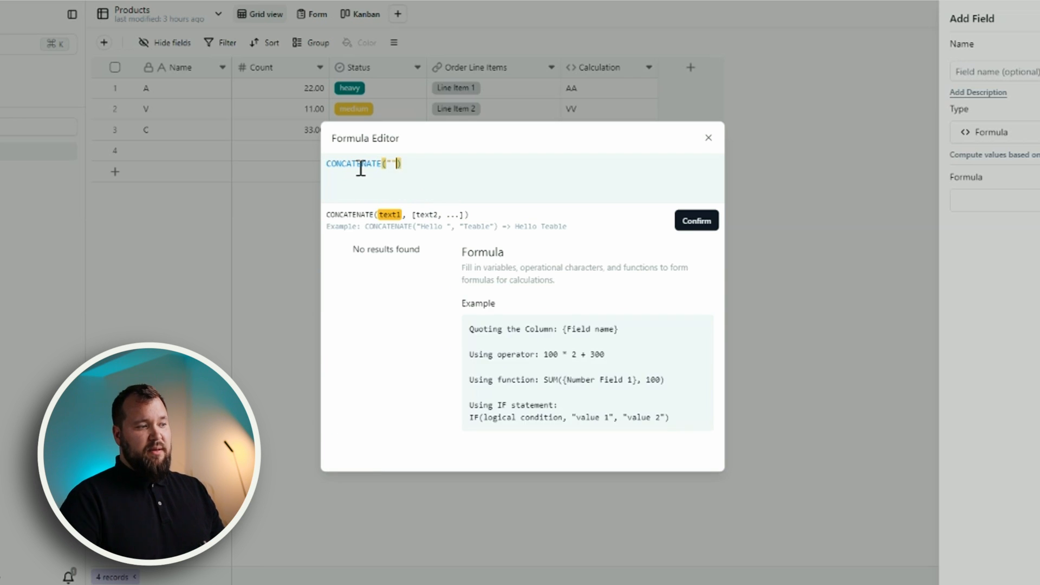
pyautogui.press('BackSpace')
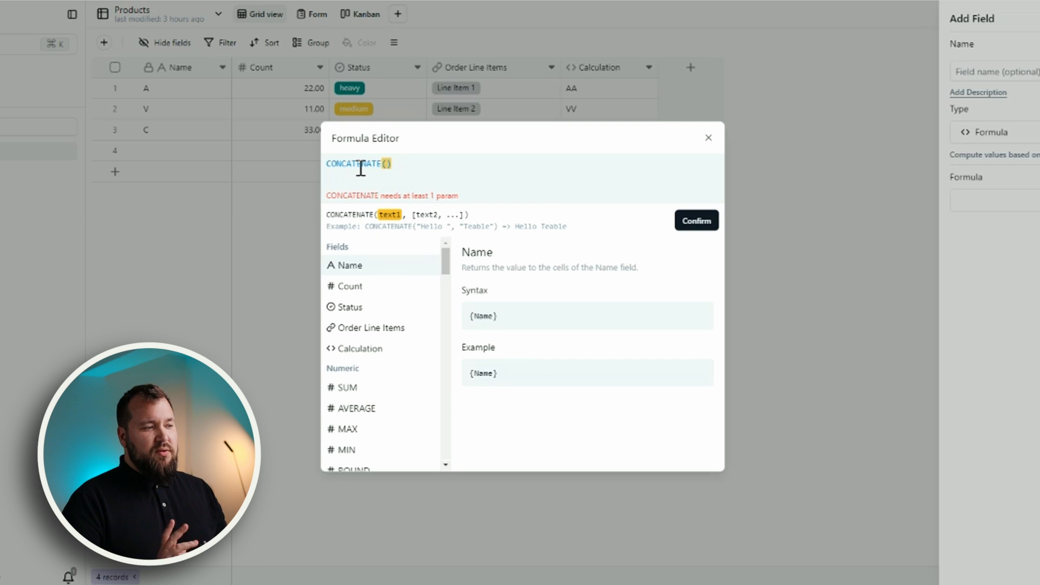
pyautogui.hotkey('ctrl', 'a')
pyautogui.press('BackSpace')
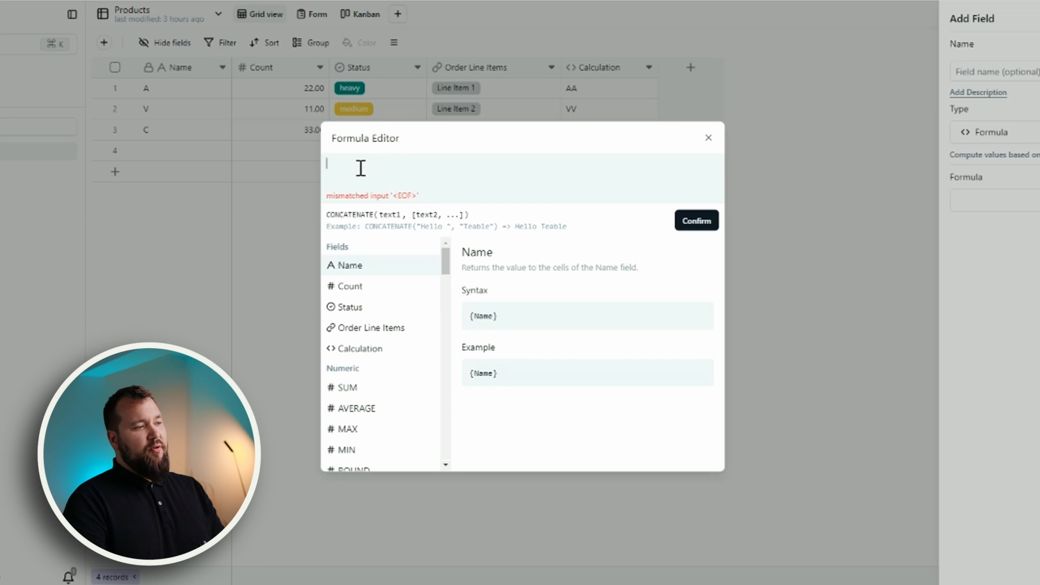
# Try an IF function spread over several lines in the formula editor.
pyautogui.write('FIF')
pyautogui.press('BackSpace')
pyautogui.press('BackSpace')
pyautogui.press('BackSpace')
pyautogui.write('IF(')
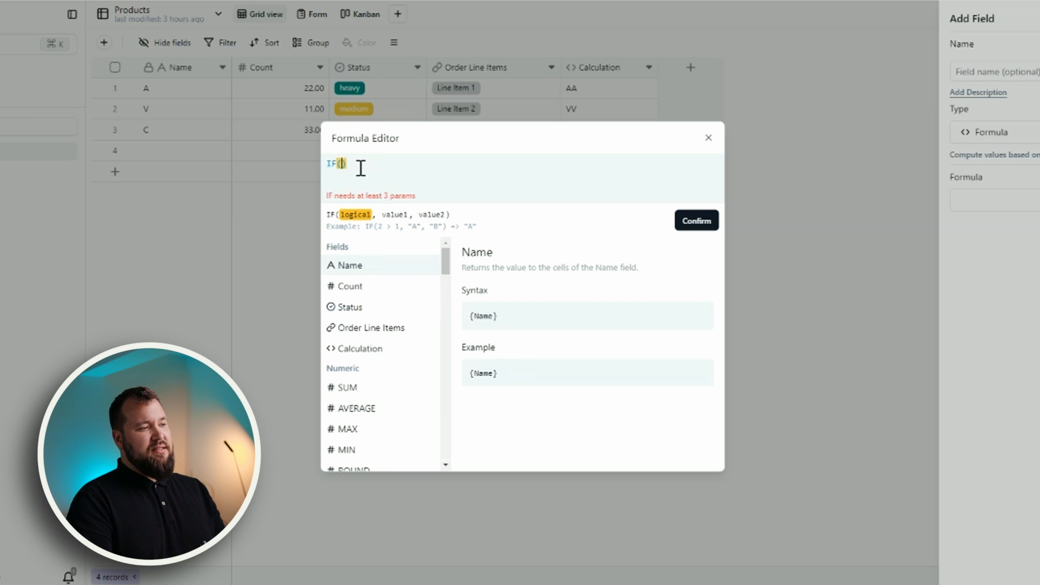
pyautogui.press('Return')
pyautogui.click(361, 173)
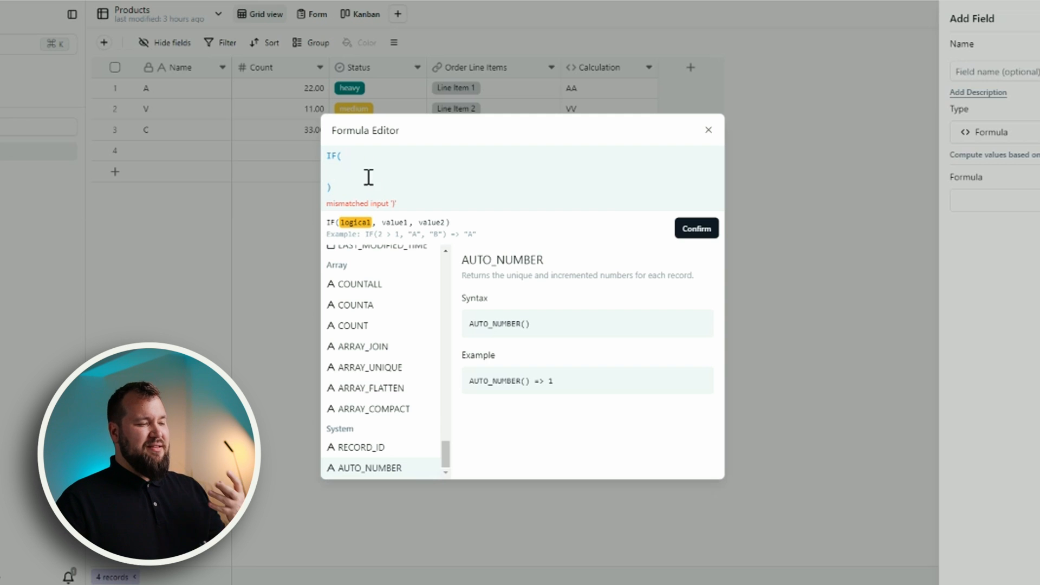
pyautogui.moveTo(325, 152); pyautogui.dragTo(442, 211)
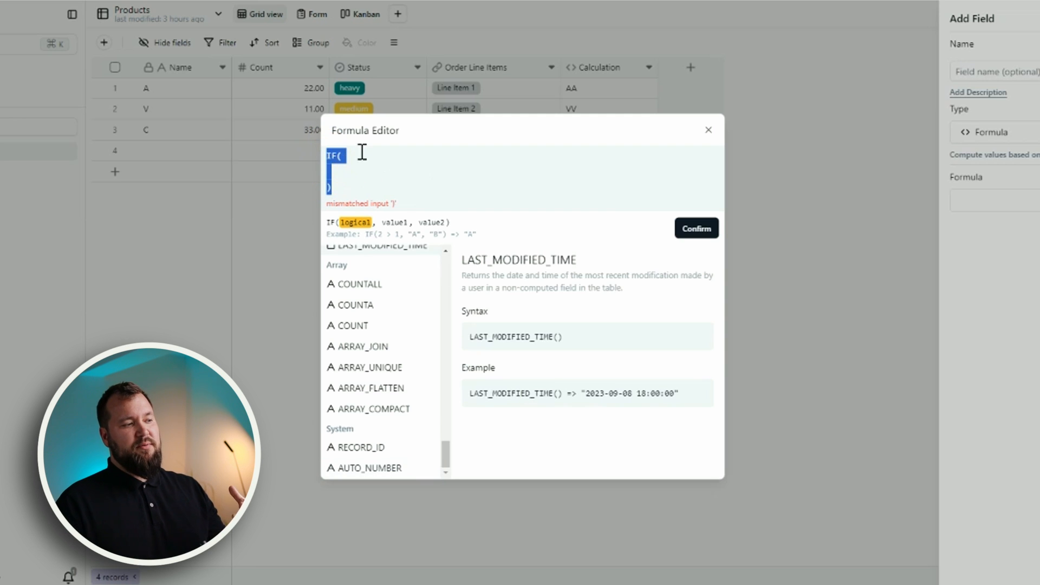
pyautogui.click(363, 170)
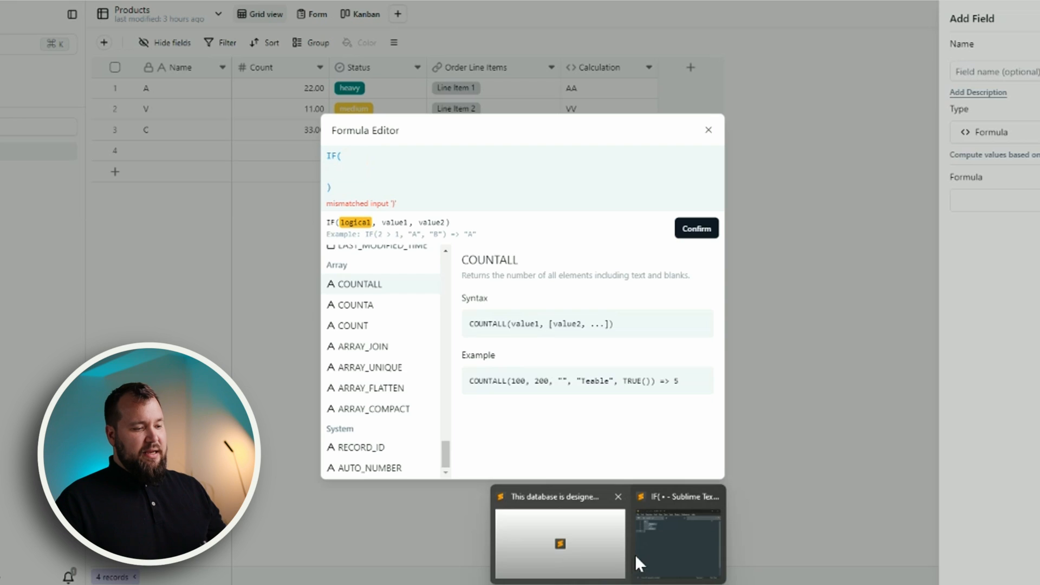
# Copy the multi-line IF formula using {Name}, "" and {Name} from Sublime Text and replace the formula editor's content with it.
pyautogui.click(638, 548)
pyautogui.click(223, 354)
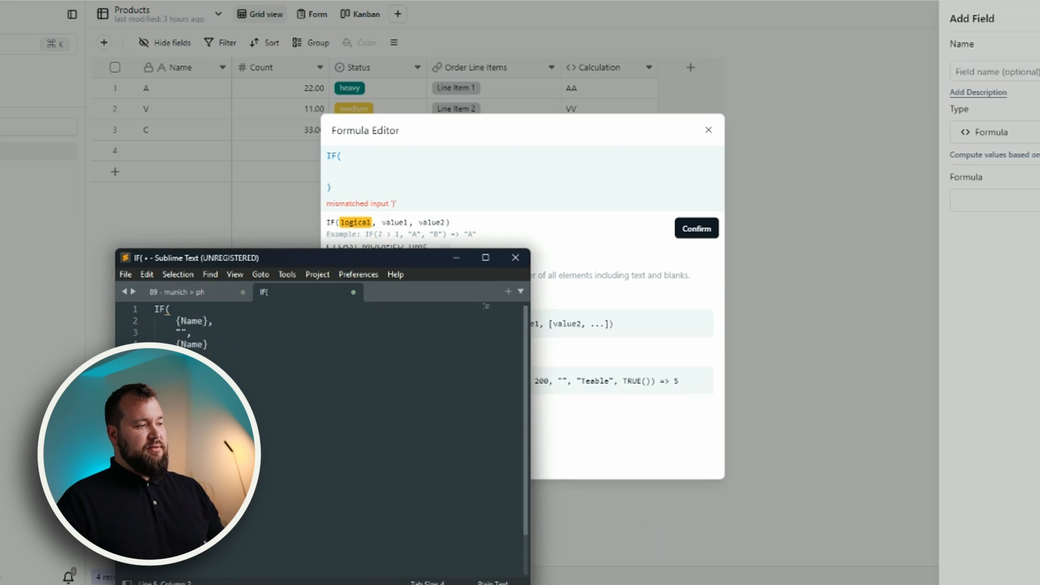
pyautogui.hotkey('ctrl', 'a')
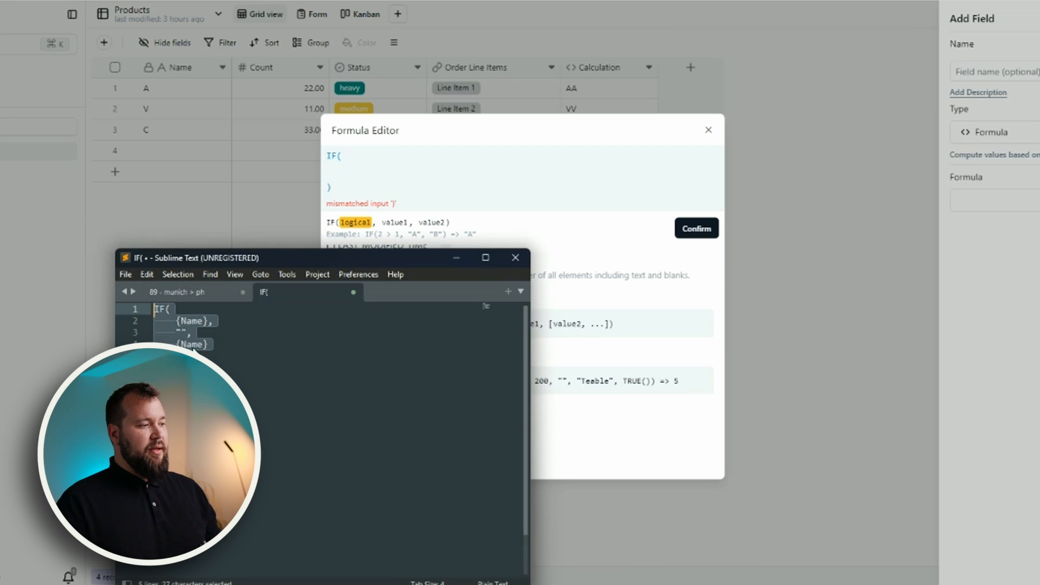
pyautogui.hotkey('ctrl', 'c')
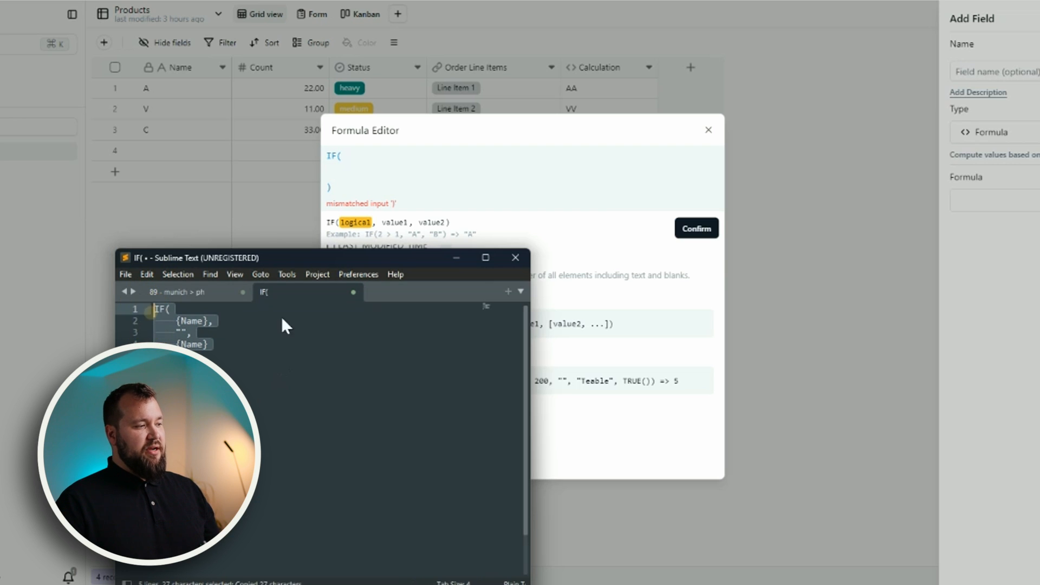
pyautogui.click(346, 170)
pyautogui.hotkey('ctrl', 'a')
pyautogui.hotkey('ctrl', 'v')
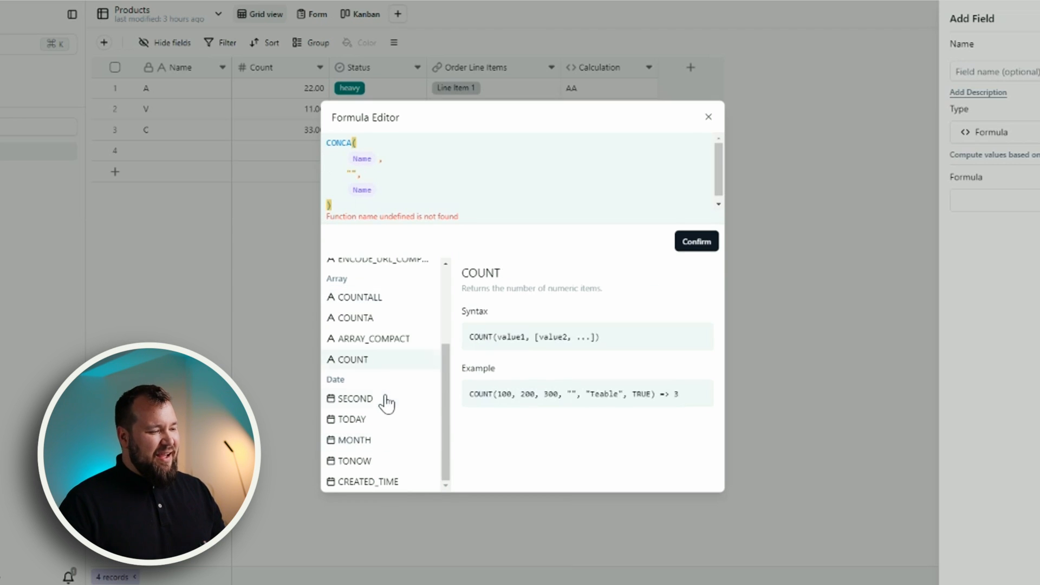
# Change the pasted formula's function to CONCATENATE, remove the extra parentheses, and save the new formula field.
pyautogui.scroll(1, 384, 404)
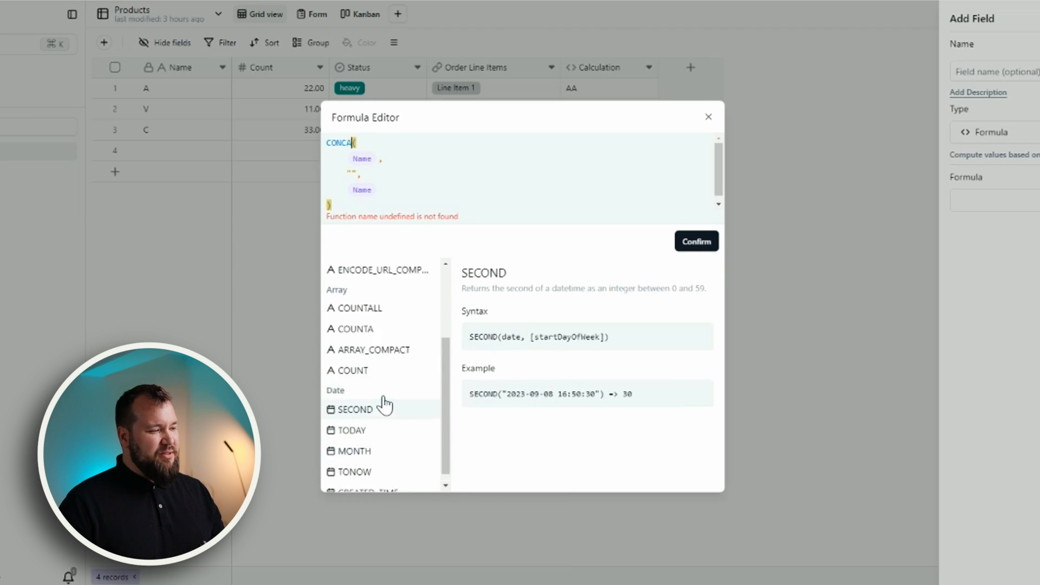
pyautogui.scroll(3, 385, 405)
pyautogui.click(378, 366)
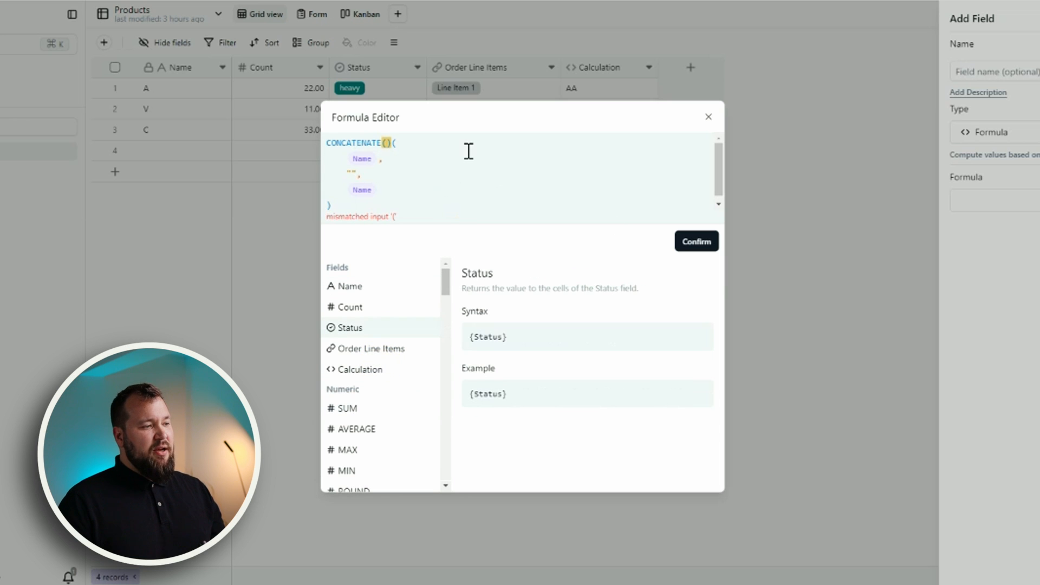
pyautogui.press('BackSpace')
pyautogui.press('BackSpace')
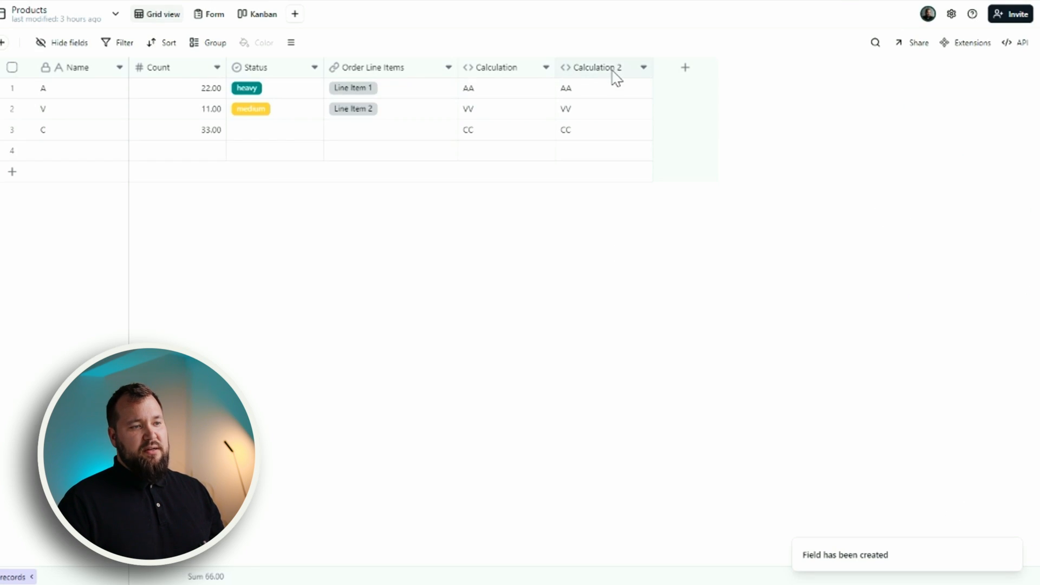
# Open the Calculation 2 field's formula editor and browse the available fields and the numeric and text functions.
pyautogui.click(614, 71)
pyautogui.doubleClick(613, 71)
pyautogui.click(893, 217)
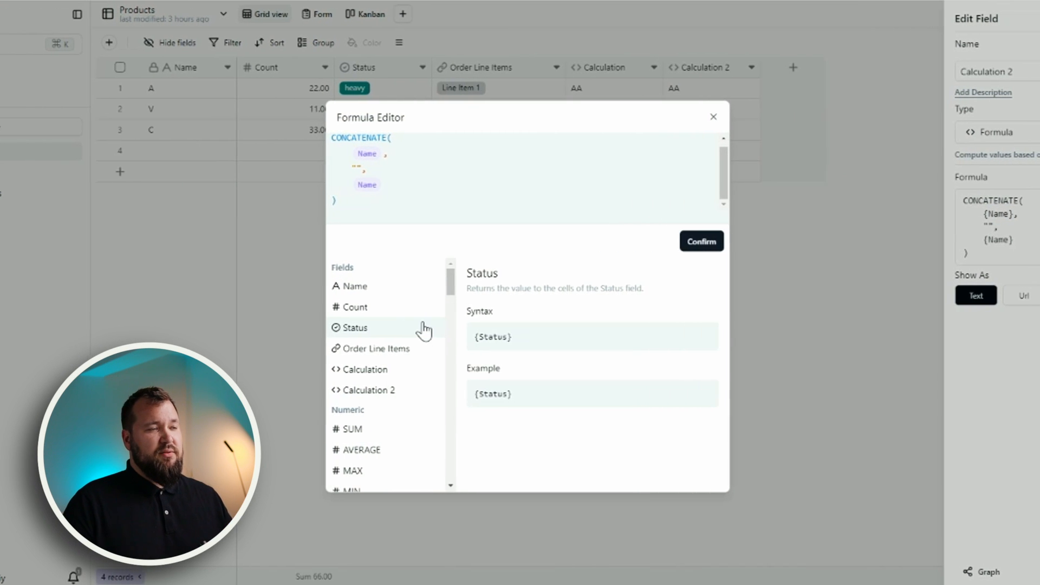
pyautogui.scroll(-1, 404, 342)
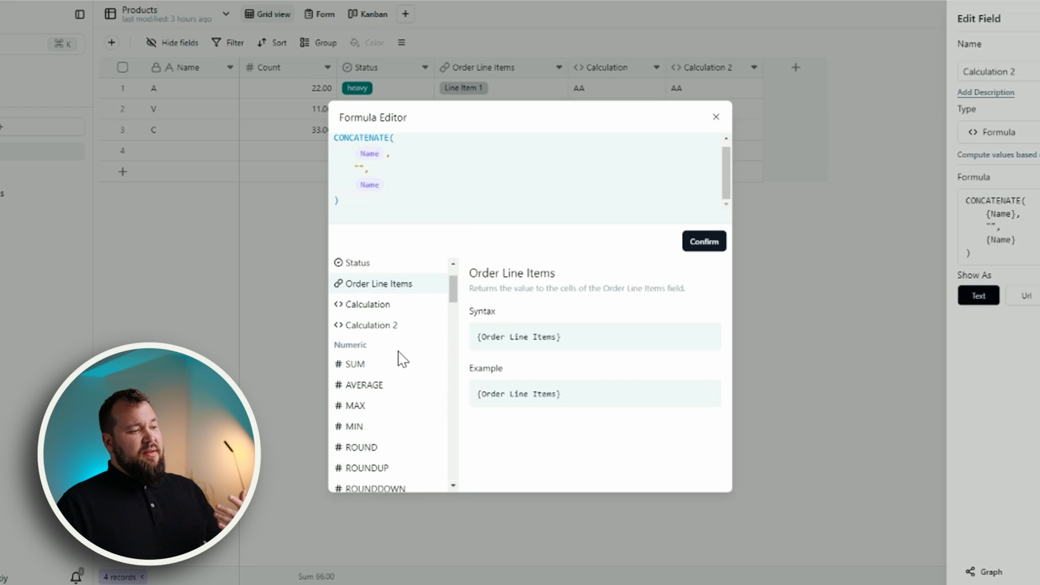
pyautogui.scroll(-1, 395, 368)
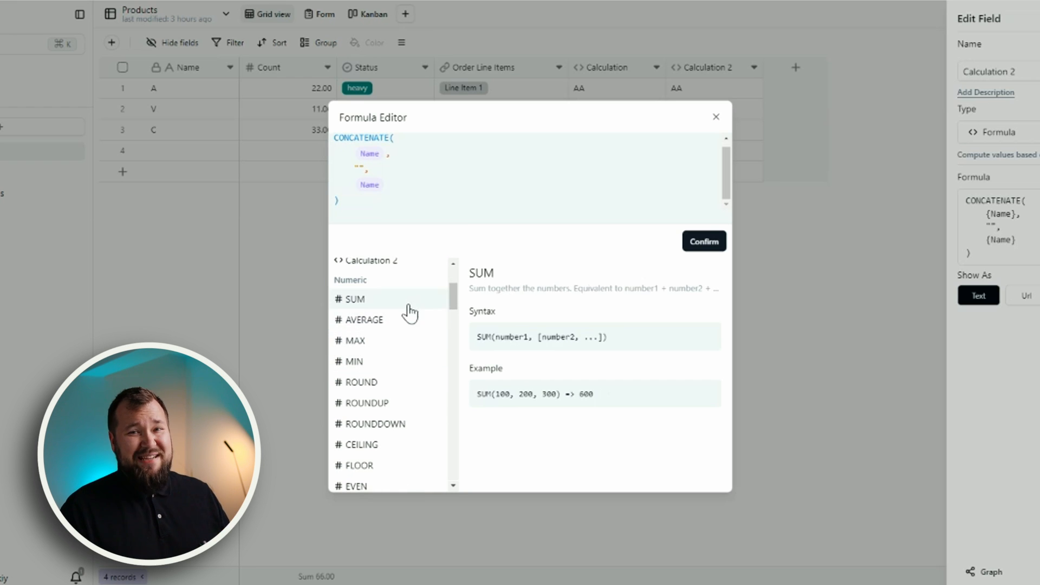
pyautogui.scroll(-6, 410, 309)
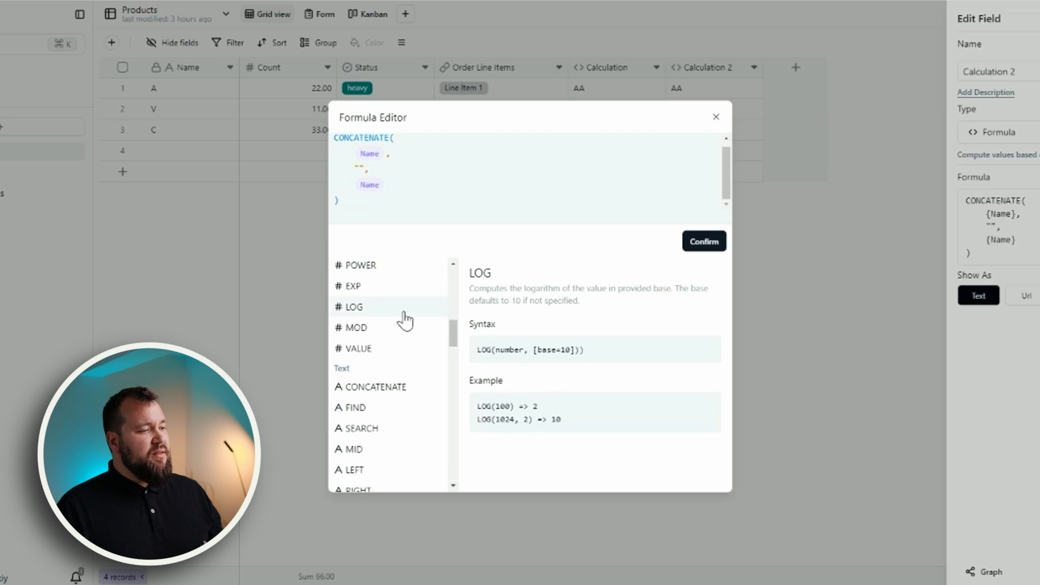
pyautogui.scroll(-3, 413, 325)
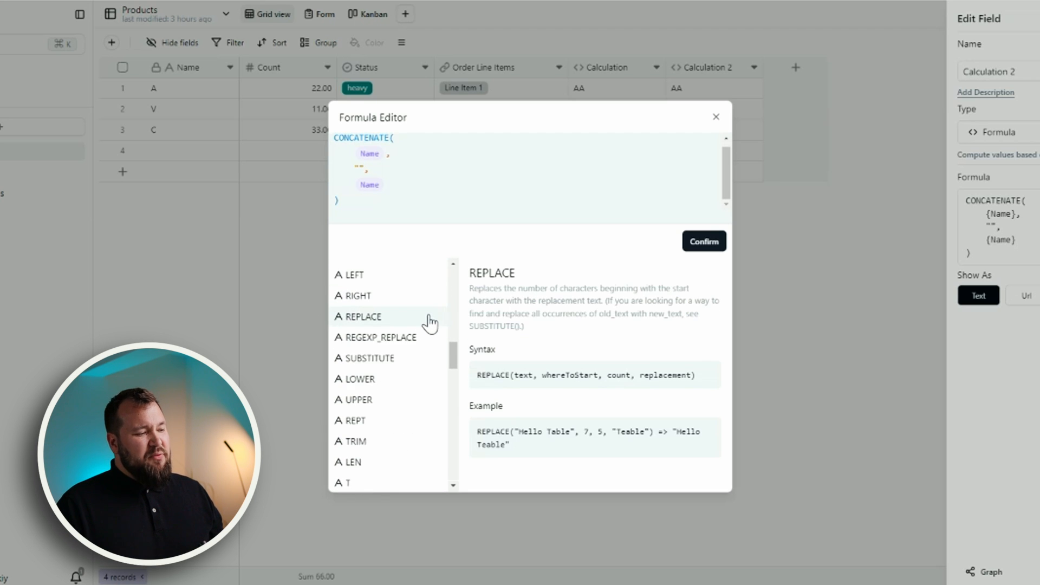
pyautogui.scroll(-3, 428, 326)
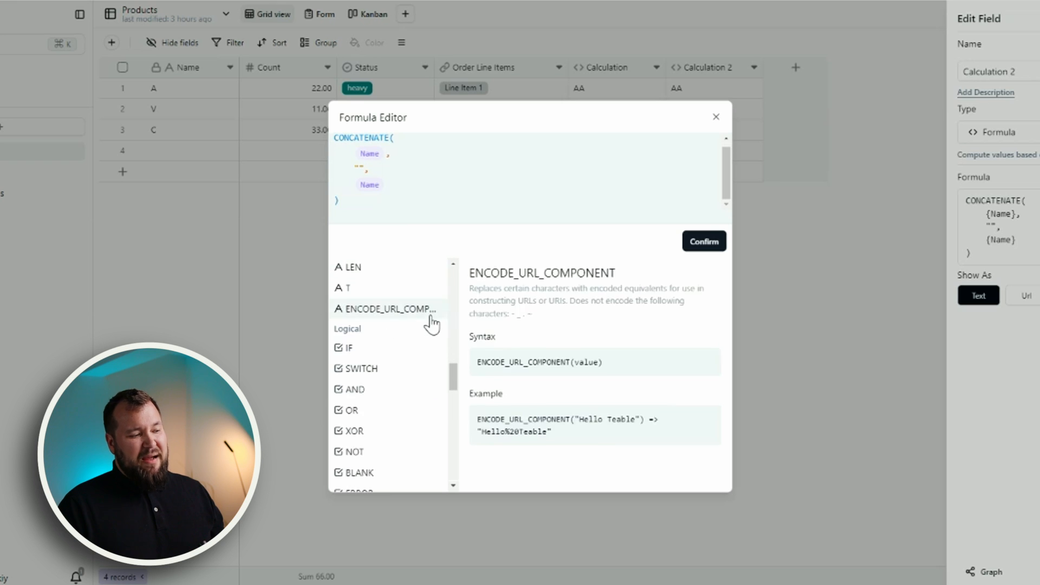
# Browse the logical, date, array and system functions in the formula editor's function list.
pyautogui.scroll(1, 409, 363)
pyautogui.scroll(-1, 409, 362)
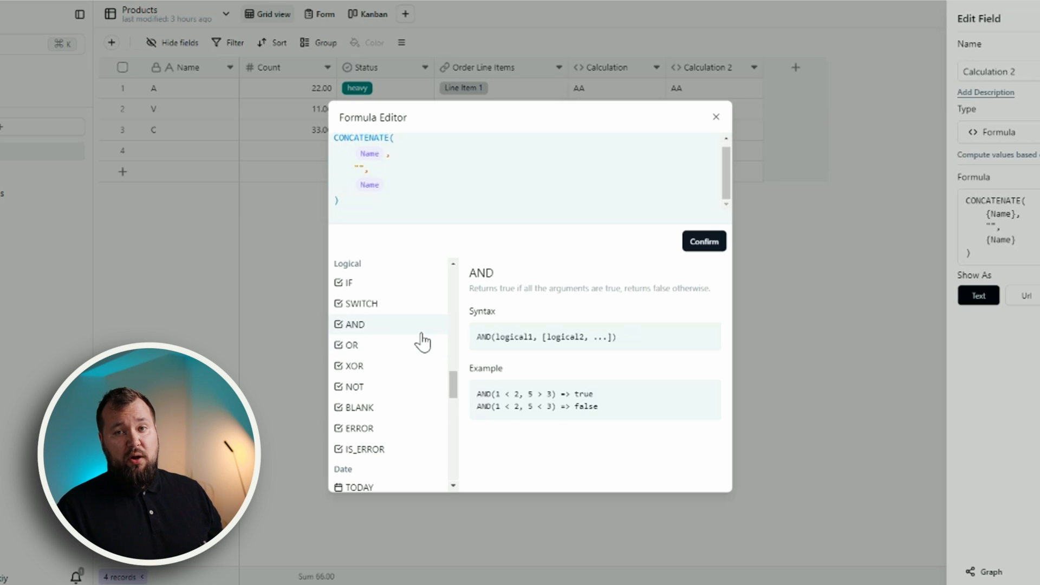
pyautogui.scroll(-1, 420, 338)
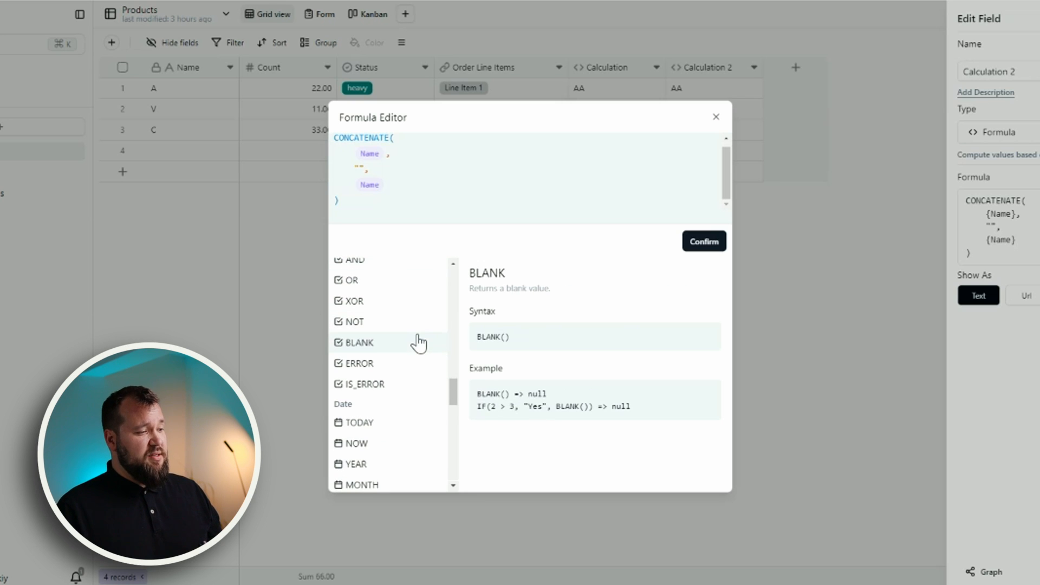
pyautogui.scroll(-1, 417, 343)
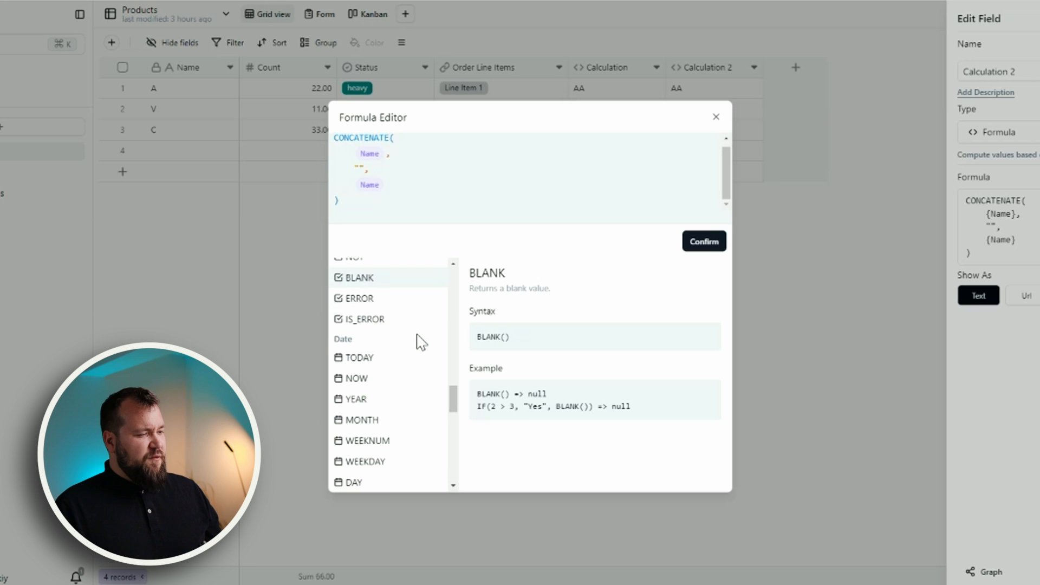
pyautogui.scroll(-5, 421, 342)
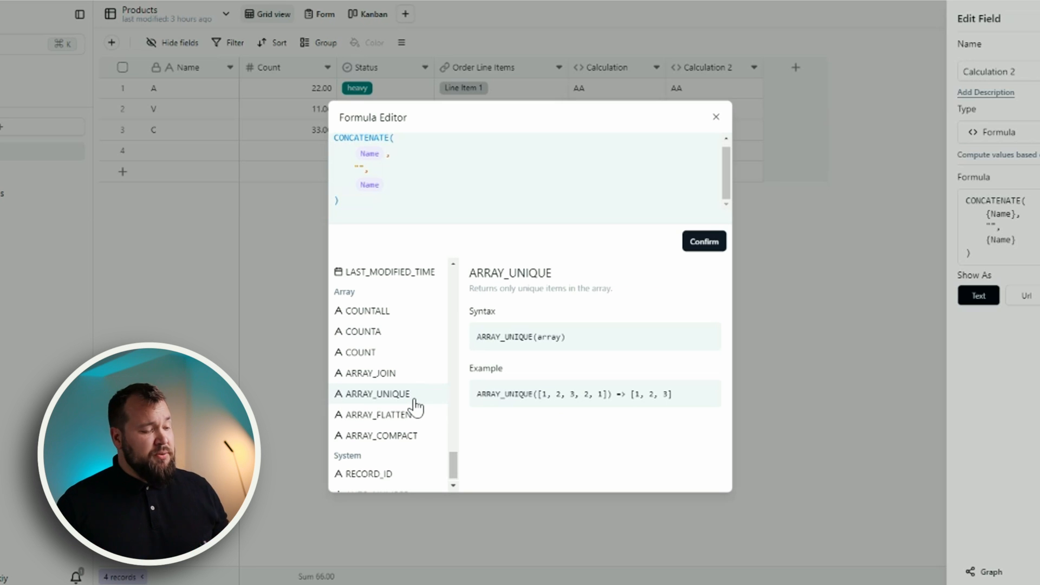
pyautogui.scroll(-1, 415, 385)
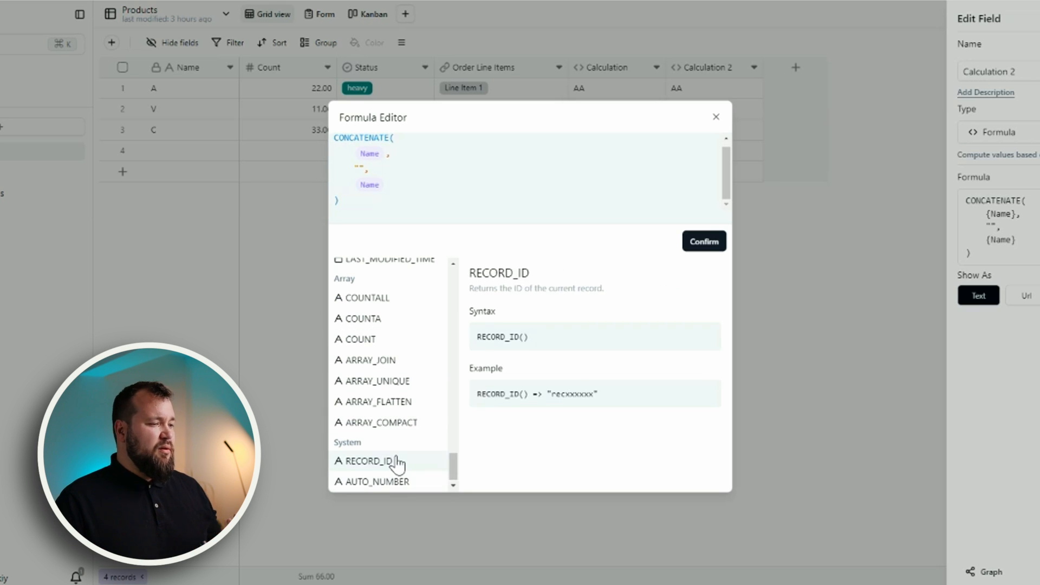
pyautogui.scroll(10, 397, 458)
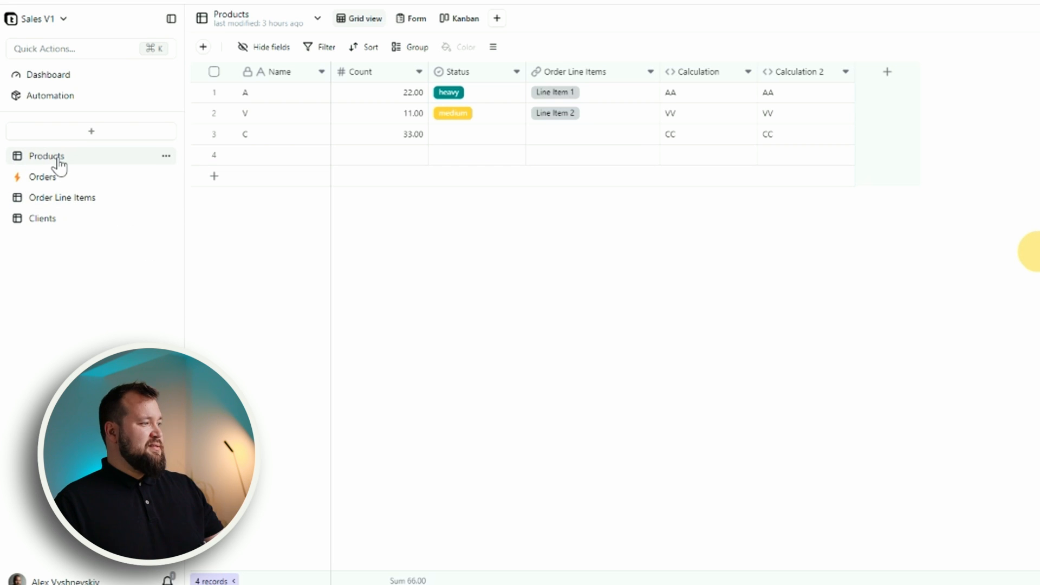
# Open the Orders table and return to the Products table.
pyautogui.click(59, 179)
pyautogui.click(46, 157)
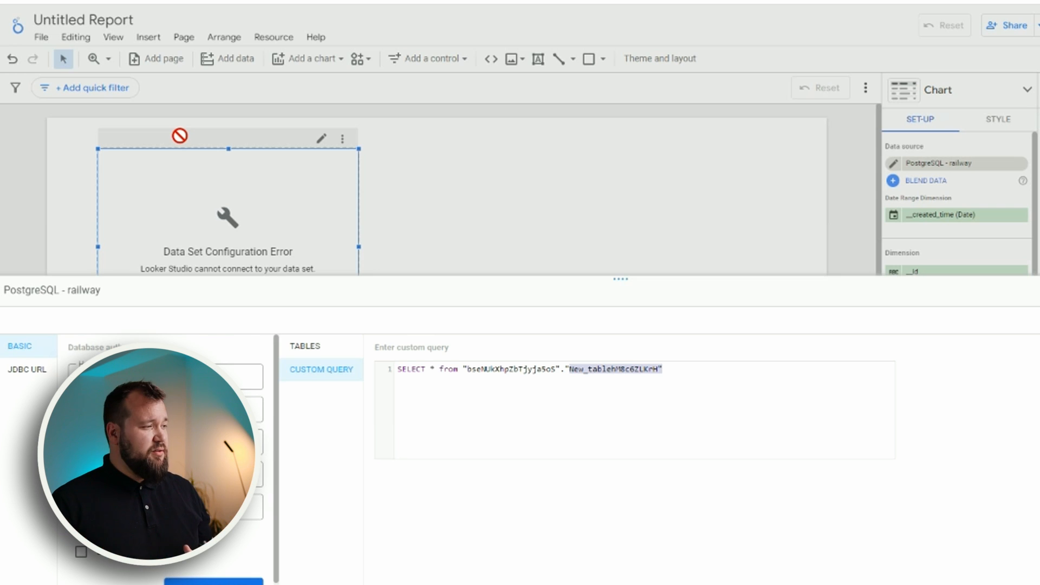
# Switch to the Looker Studio report and review the PostgreSQL connection's host, port, database, username and password fields.
pyautogui.doubleClick(170, 377)
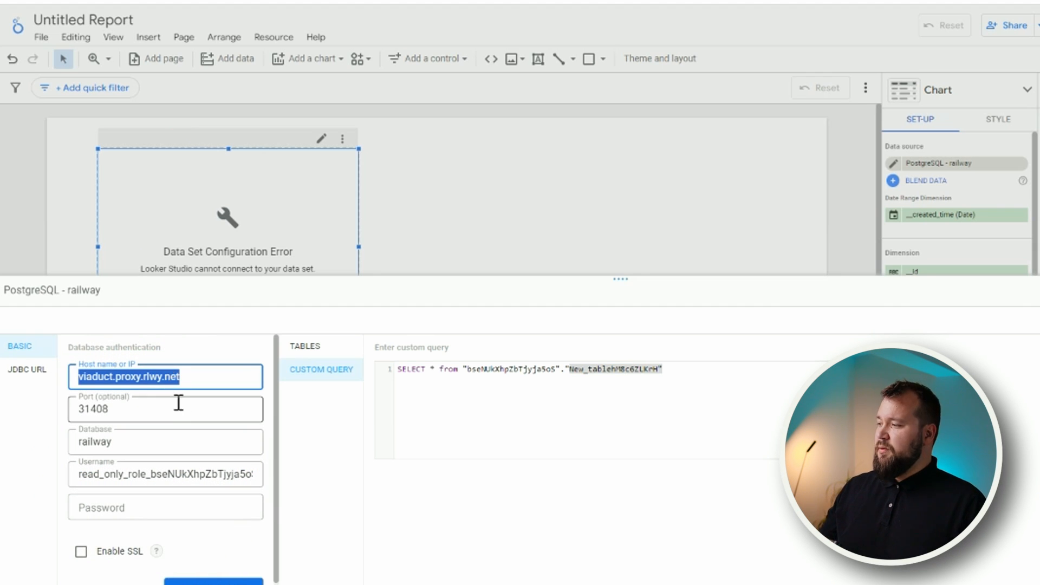
pyautogui.click(176, 408)
pyautogui.click(159, 441)
pyautogui.click(151, 473)
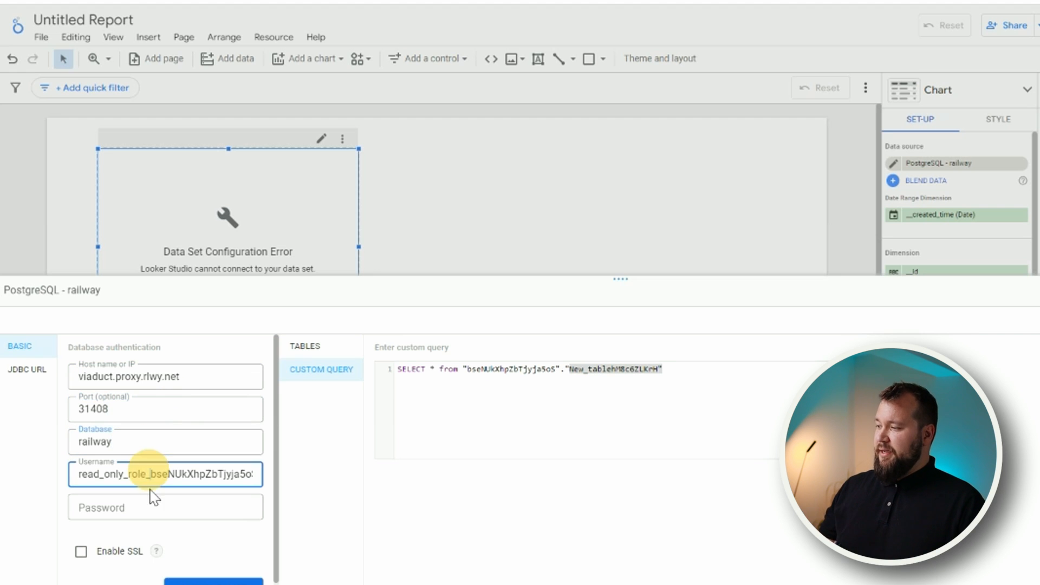
pyautogui.click(148, 508)
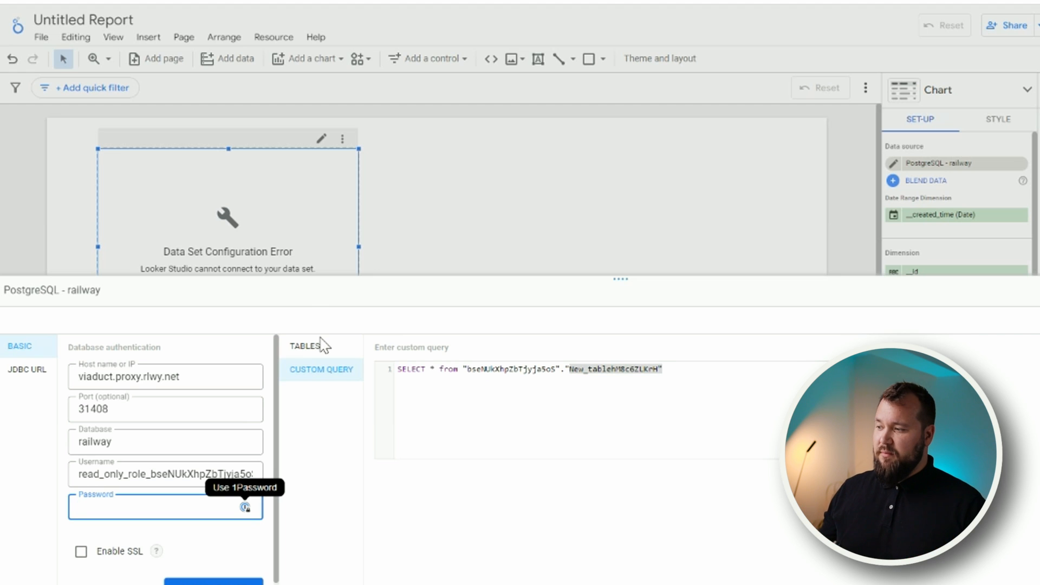
# Check the connection's list of tables, return to the custom query and highlight its SELECT * part.
pyautogui.click(307, 346)
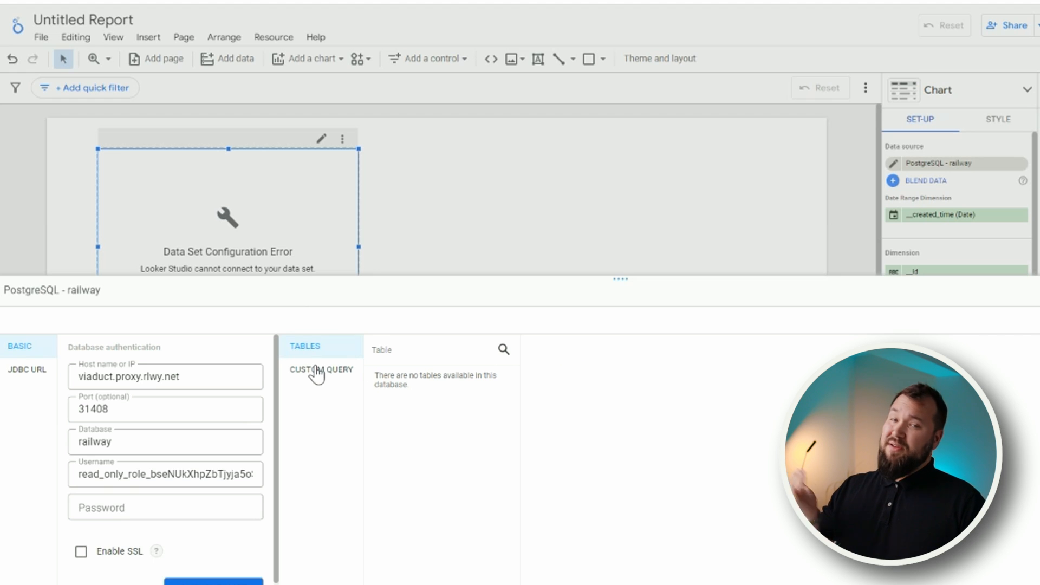
pyautogui.click(314, 372)
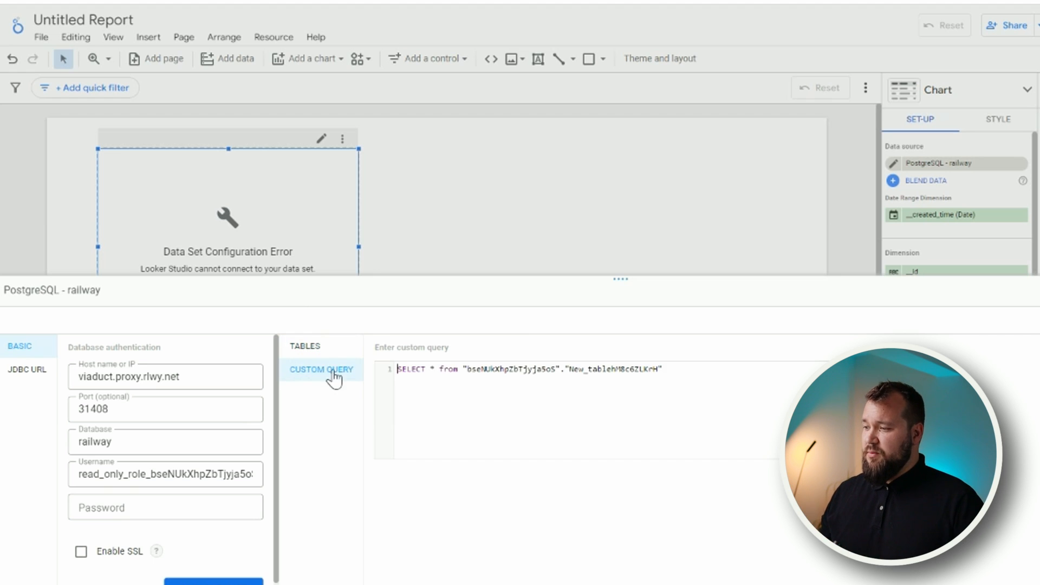
pyautogui.moveTo(402, 372); pyautogui.dragTo(434, 369)
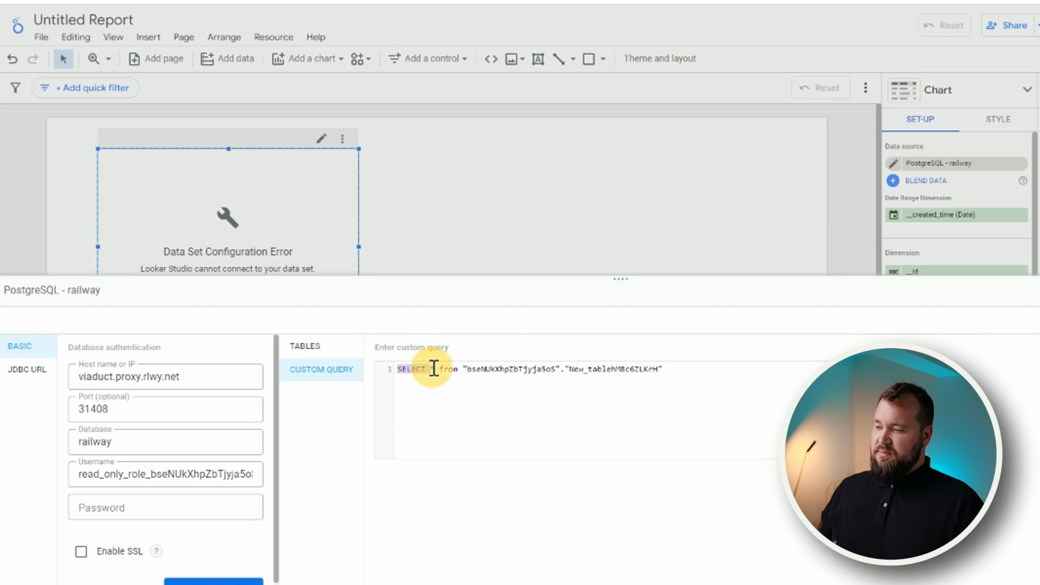
pyautogui.click(464, 373)
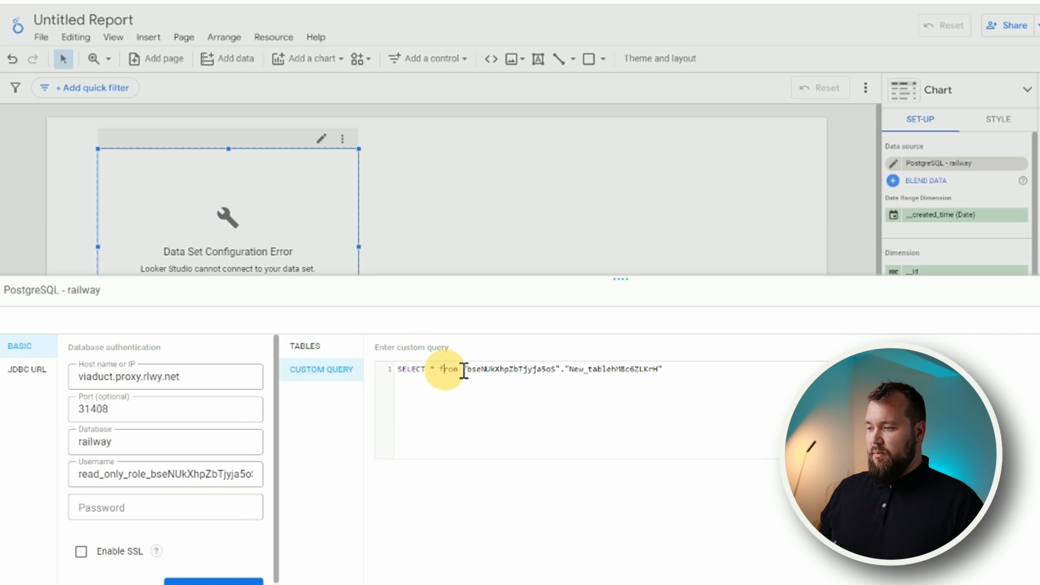
# Compare the query's schema name with the base ID in Teable's Products URL and the schema name in the physical database.
pyautogui.moveTo(470, 372); pyautogui.dragTo(543, 375)
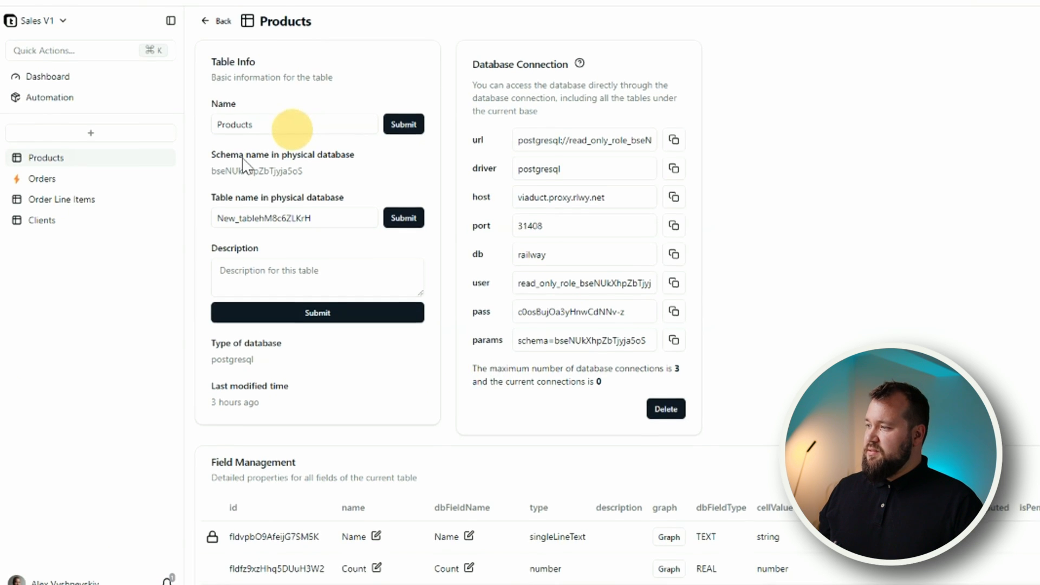
pyautogui.moveTo(177, 9); pyautogui.dragTo(295, 38)
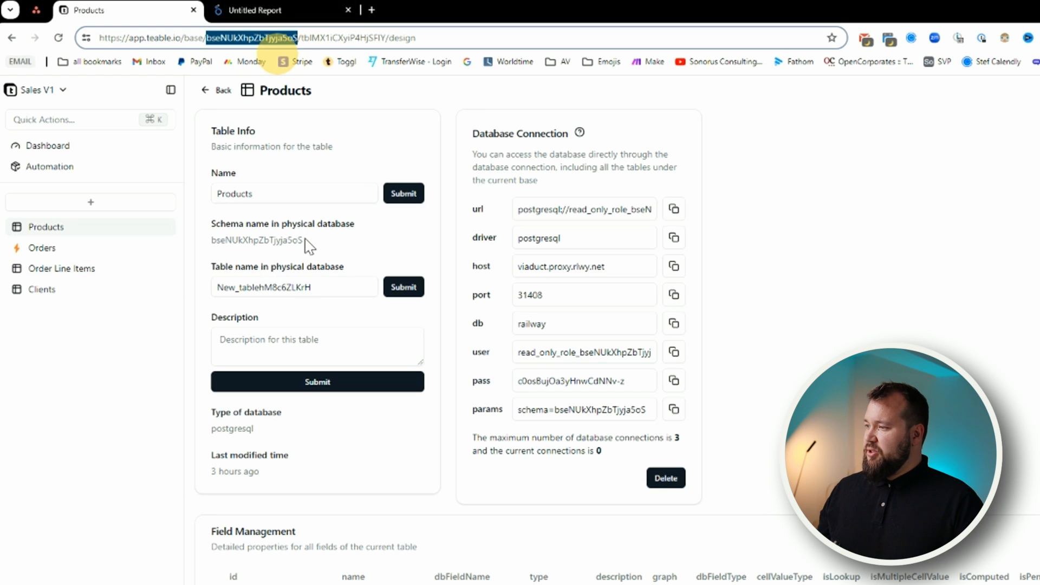
pyautogui.moveTo(303, 240); pyautogui.dragTo(211, 240)
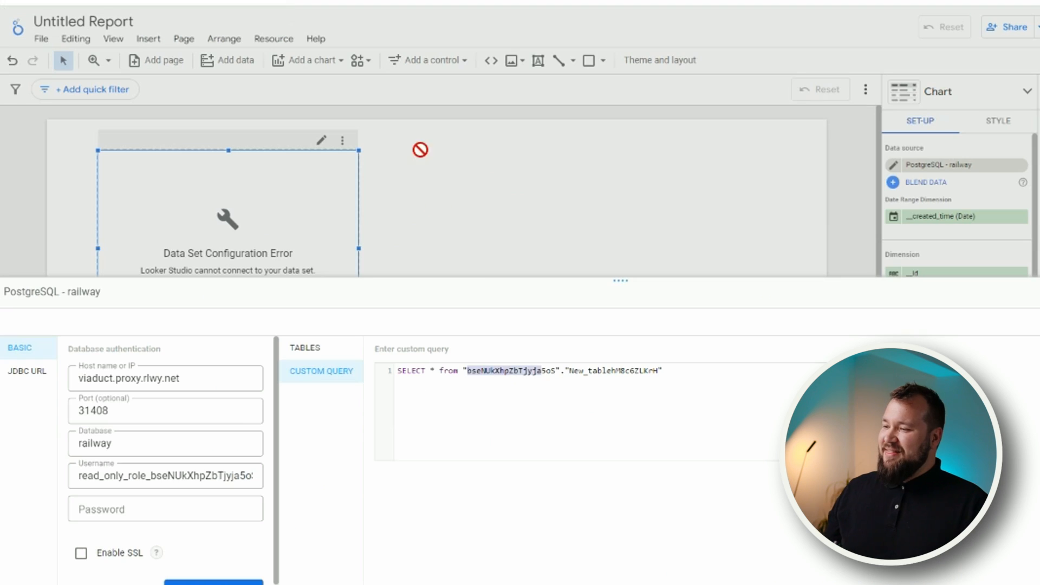
# Compare the table name in the Looker Studio custom query with Products' table name in the physical database in Teable.
pyautogui.click(564, 374)
pyautogui.click(566, 374)
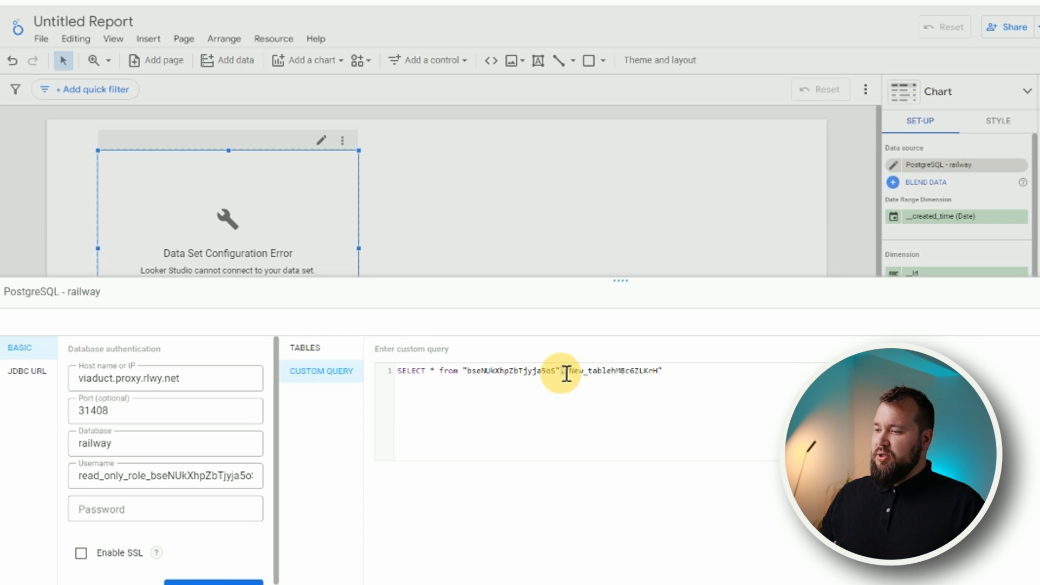
pyautogui.moveTo(569, 373); pyautogui.dragTo(661, 373)
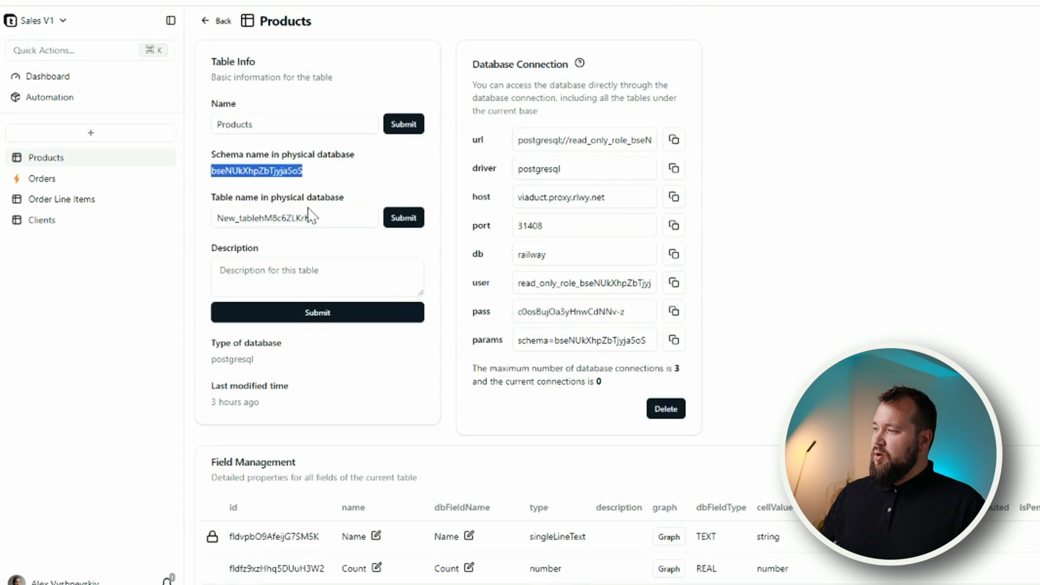
pyautogui.doubleClick(269, 219)
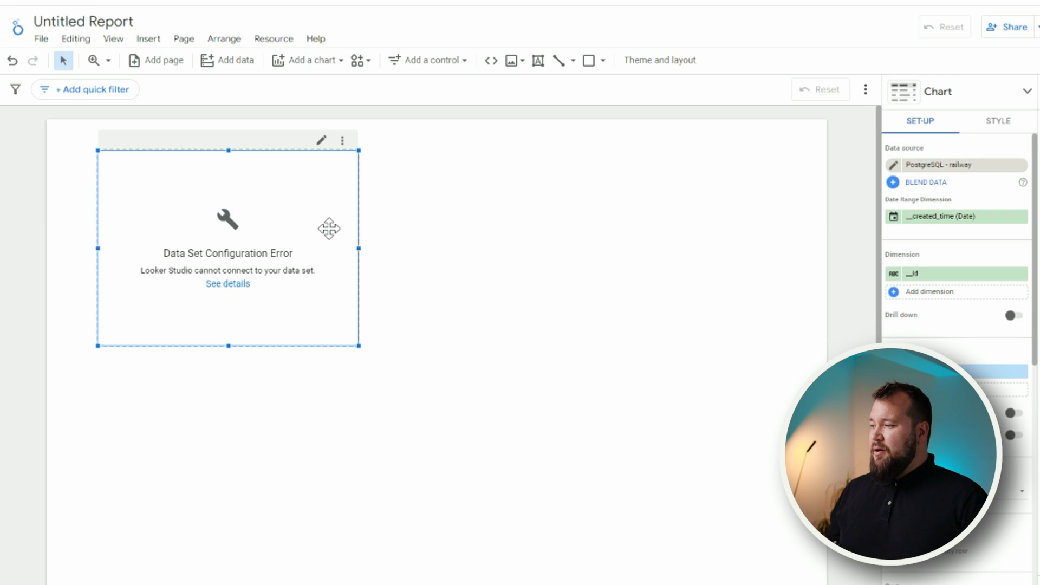
# View the details of the chart's data set configuration error in Looker Studio, highlight the connection message and close them.
pyautogui.click(238, 285)
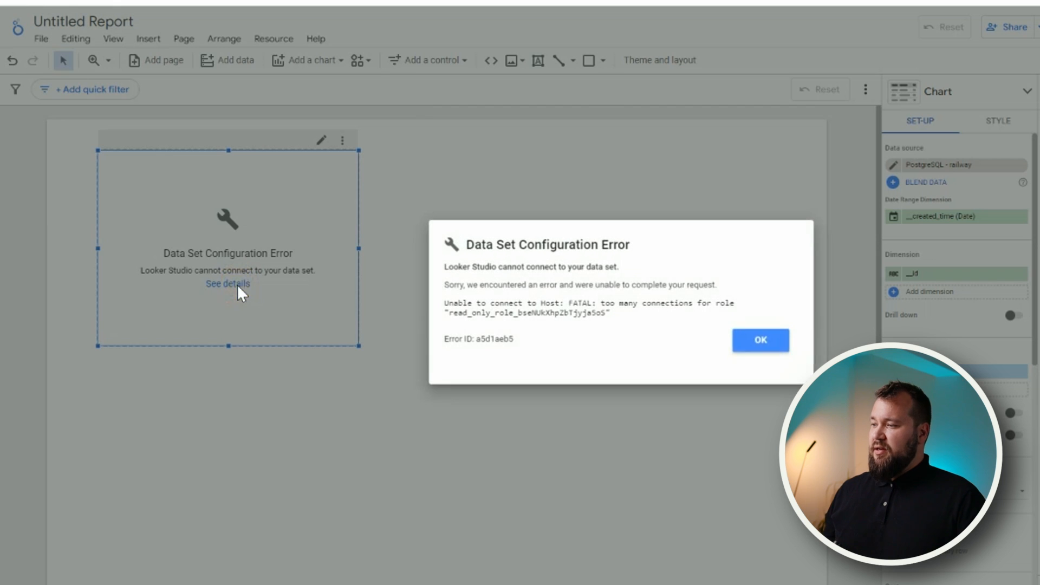
pyautogui.moveTo(595, 304); pyautogui.dragTo(637, 332)
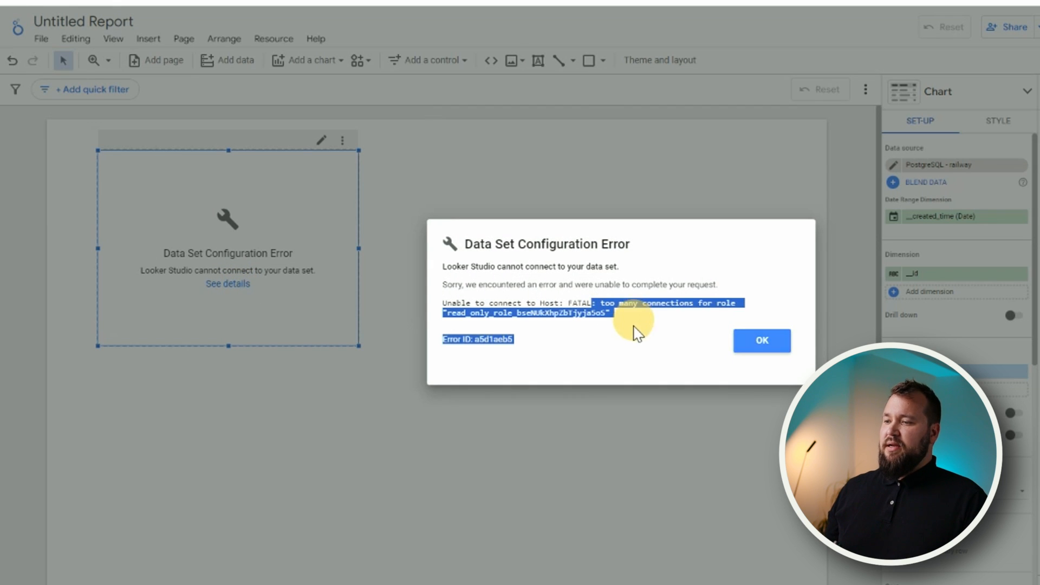
pyautogui.click(759, 346)
pyautogui.click(509, 202)
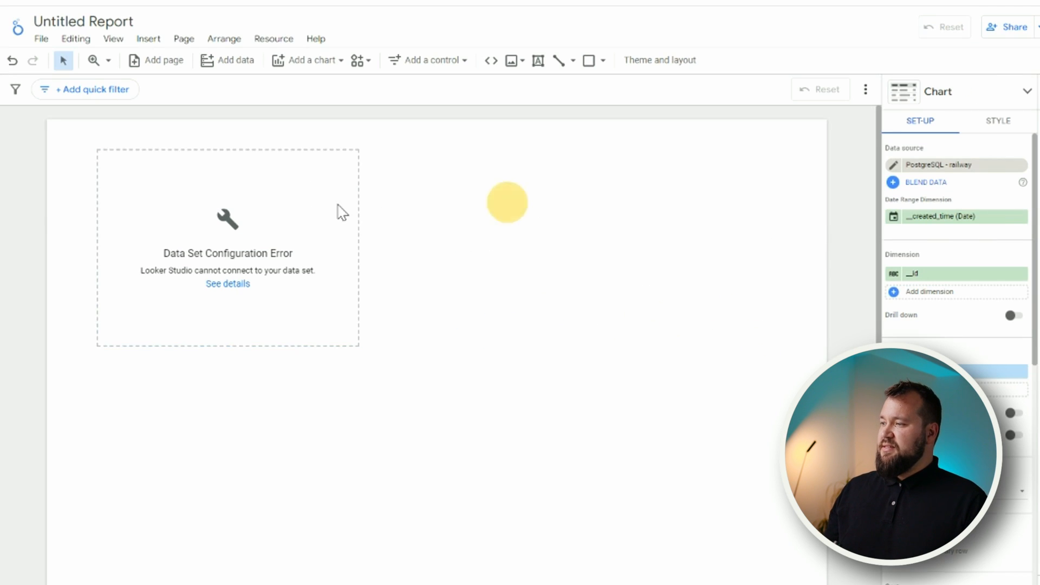
# Move the chart slightly right and down on the report page and deselect it.
pyautogui.click(302, 212)
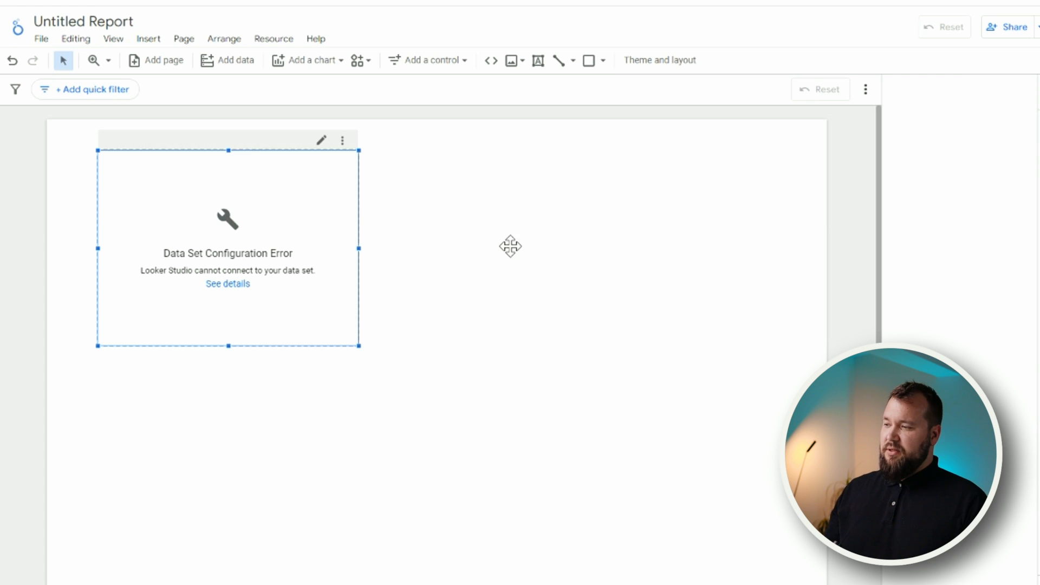
pyautogui.click(477, 239)
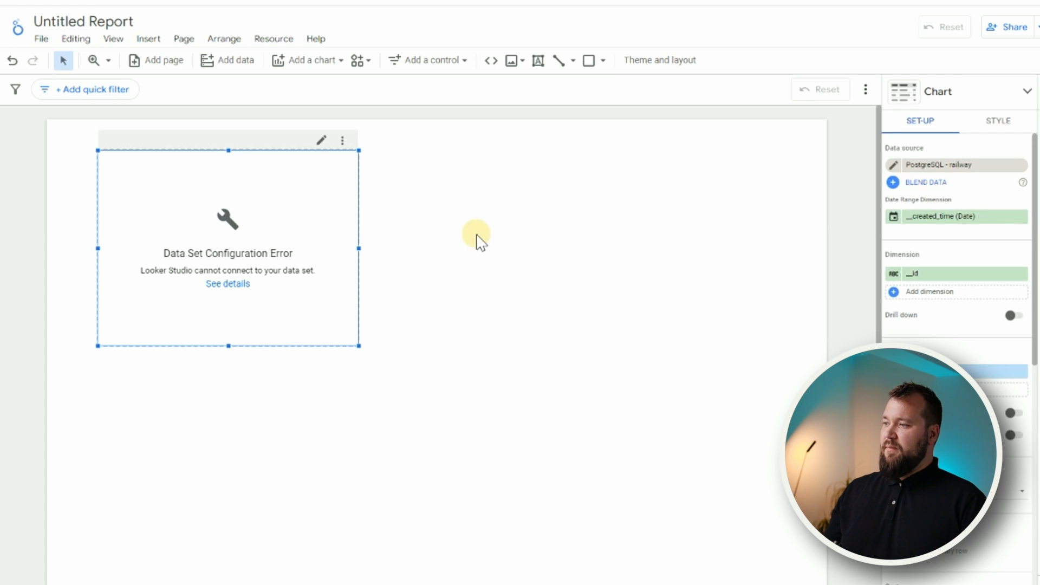
pyautogui.click(289, 212)
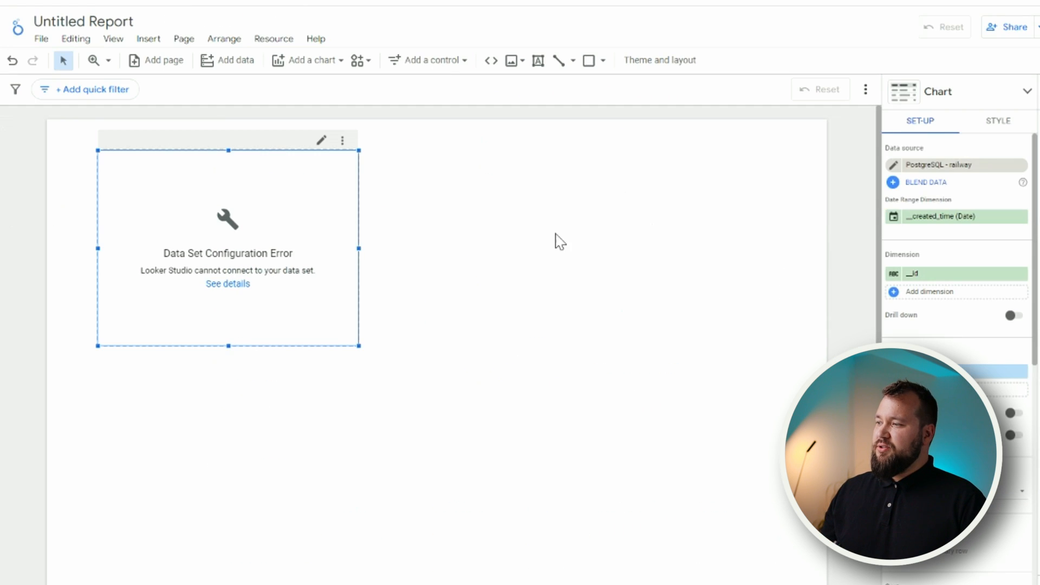
pyautogui.click(539, 261)
pyautogui.click(328, 251)
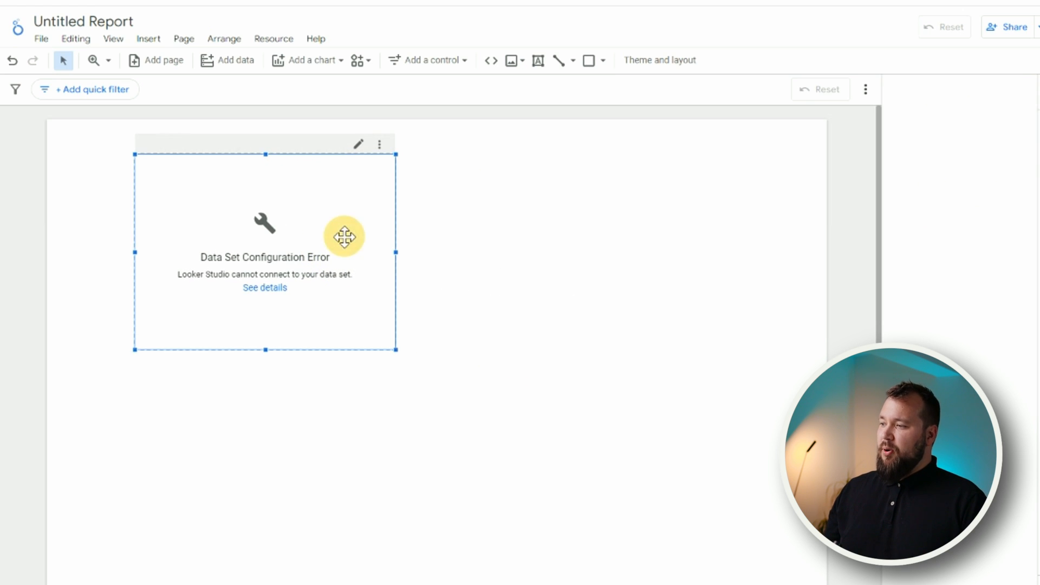
pyautogui.click(448, 194)
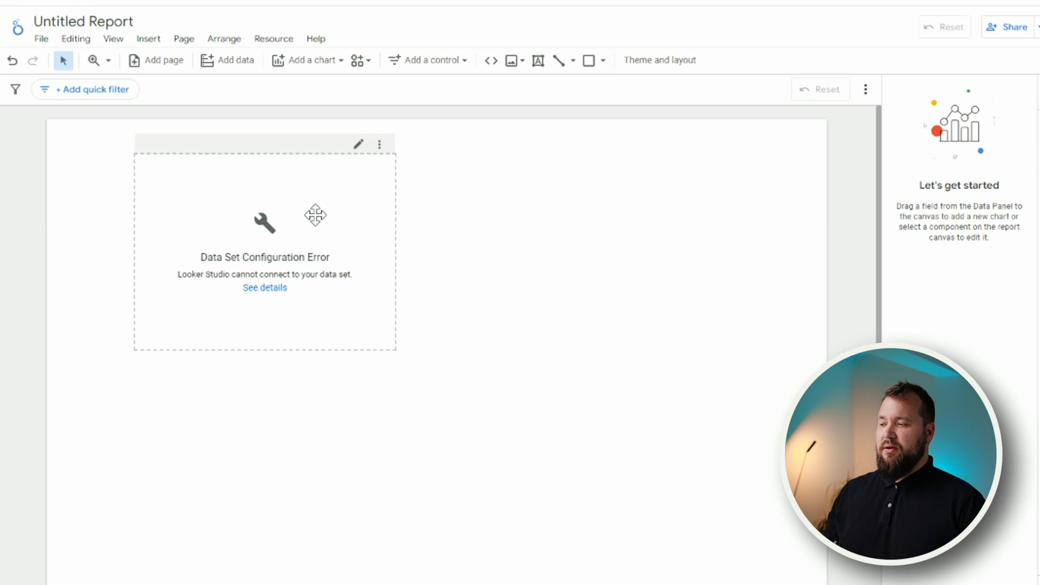